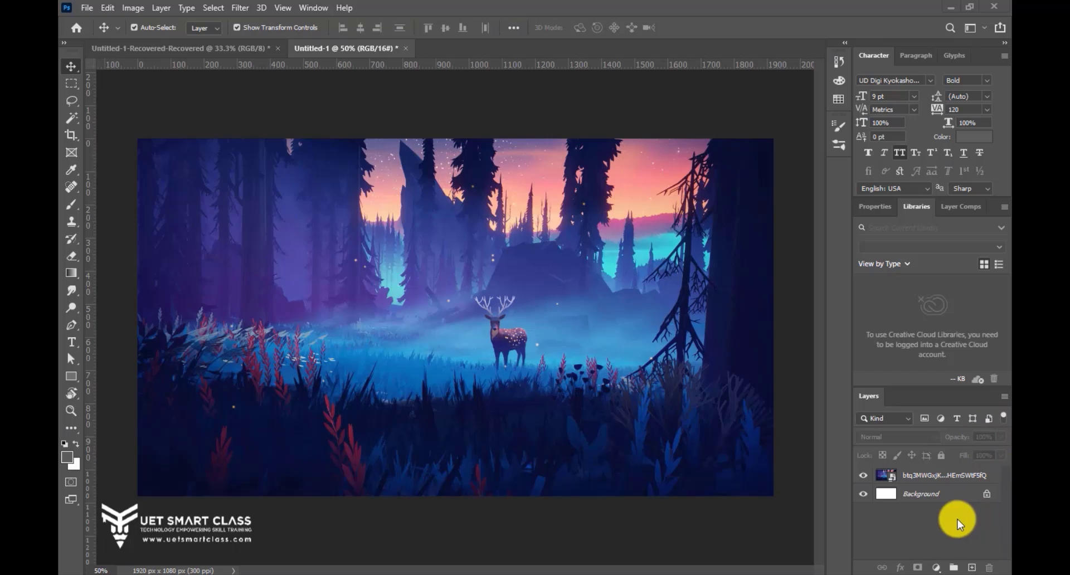
# Step: Add a layer above the forest image in Multiply mode and set the foreground color to dark gray #323232
pyautogui.click(941, 479)
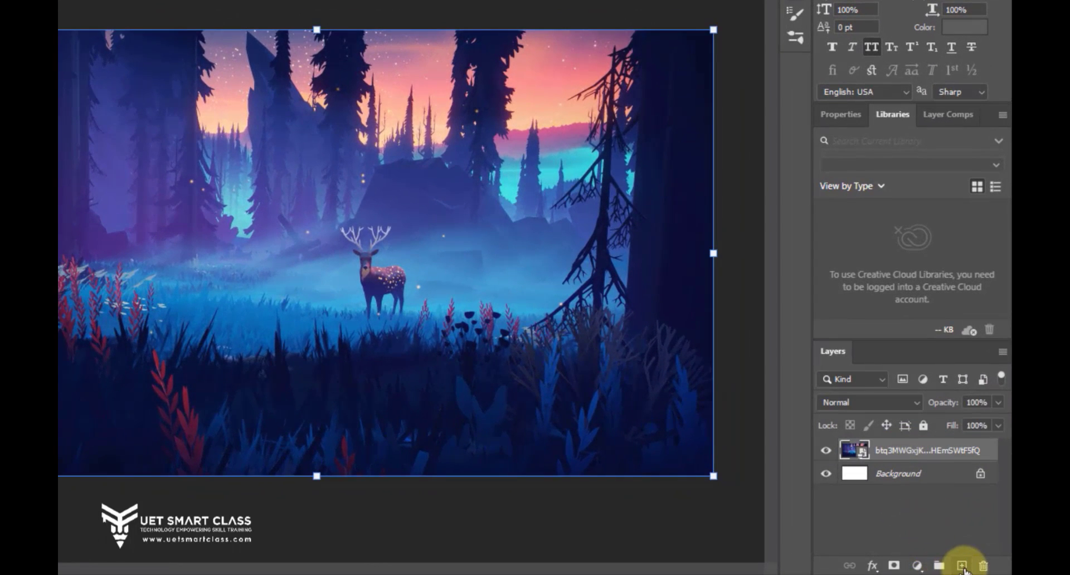
pyautogui.click(962, 566)
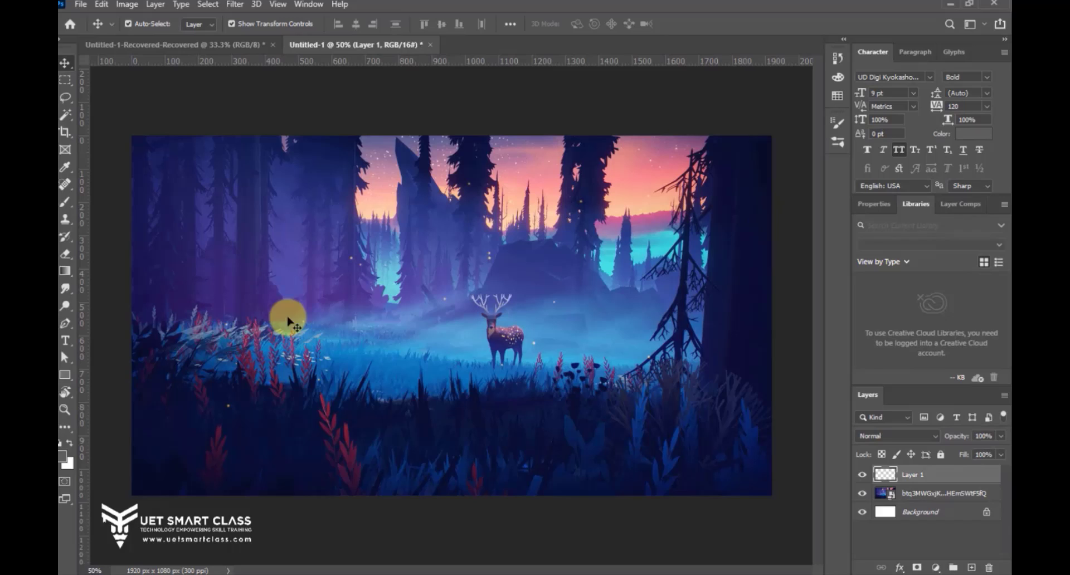
pyautogui.click(62, 455)
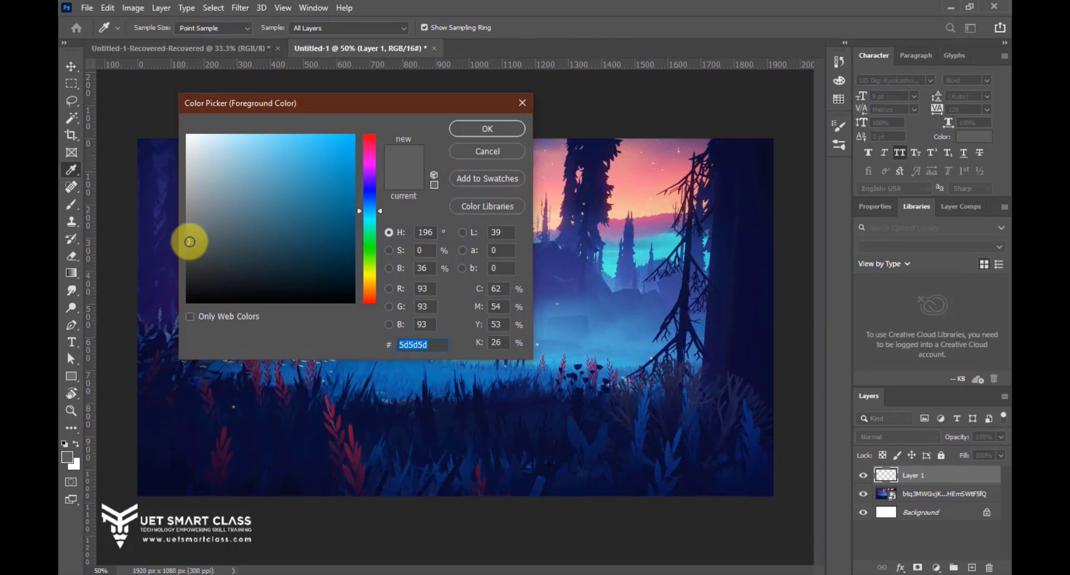
pyautogui.moveTo(186, 240); pyautogui.dragTo(186, 270)
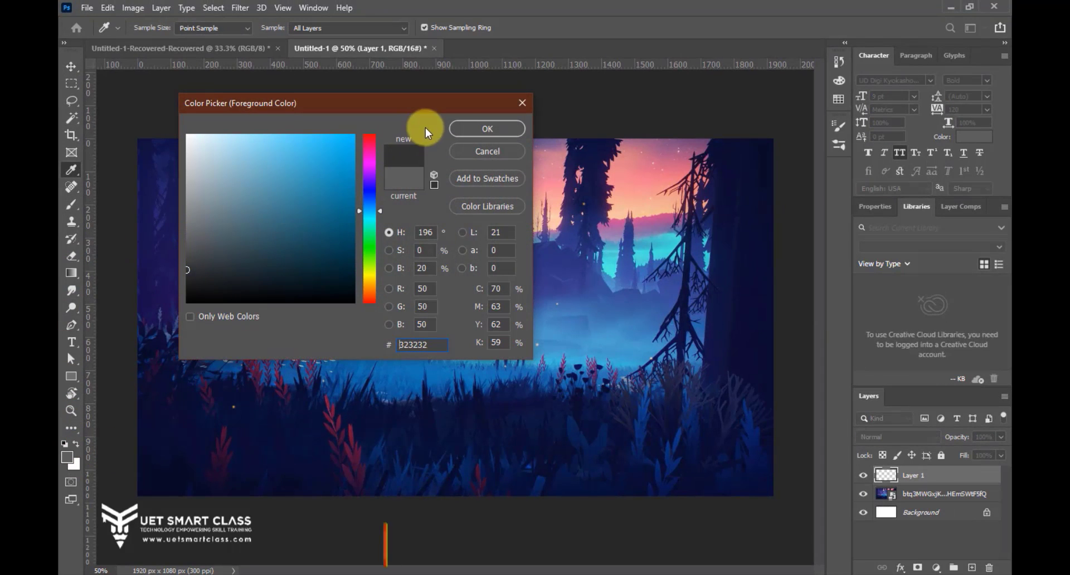
pyautogui.click(465, 125)
pyautogui.click(922, 441)
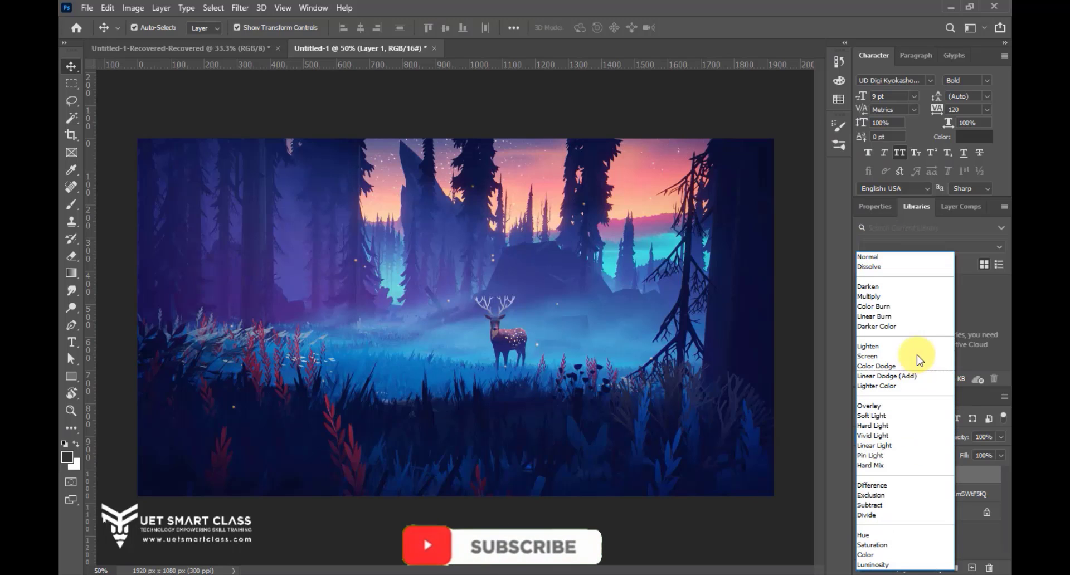
pyautogui.click(908, 287)
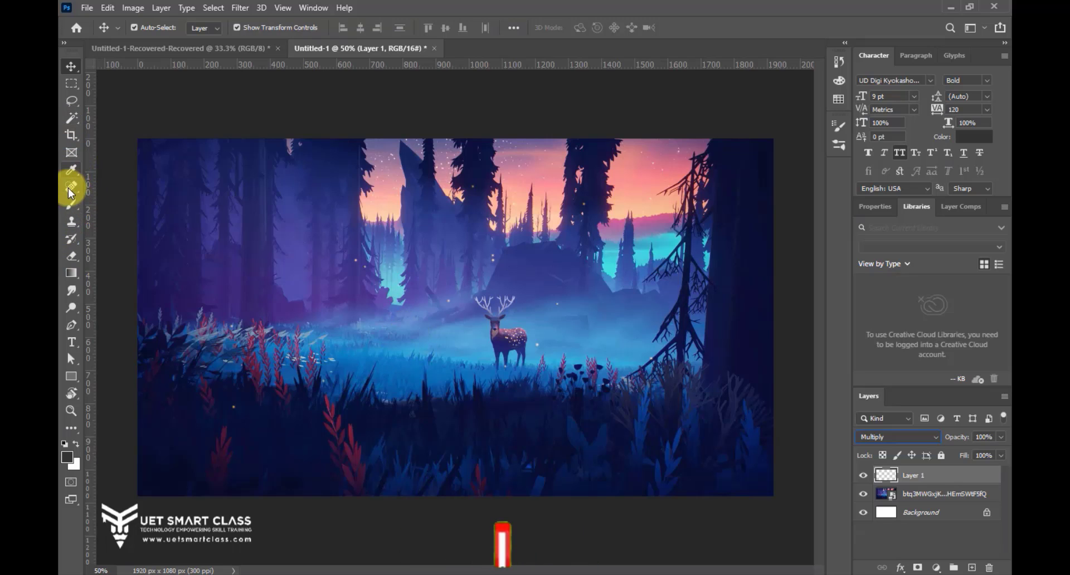
# Step: Darken the foreground with the Brush at 36% opacity and rename the layer as foreground_darktone
pyautogui.click(71, 204)
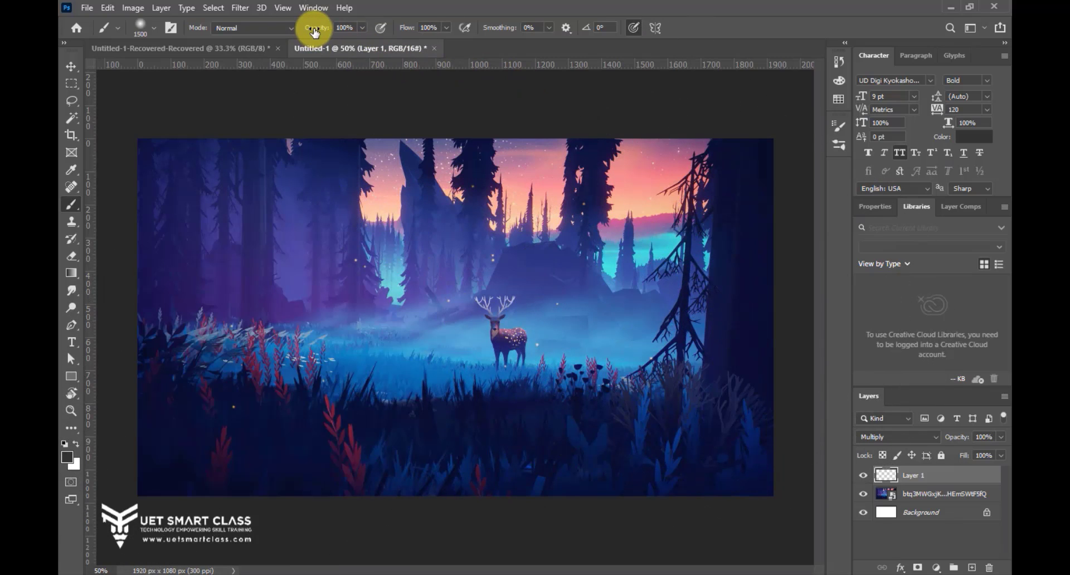
pyautogui.moveTo(315, 32); pyautogui.dragTo(270, 20)
pyautogui.moveTo(175, 432); pyautogui.dragTo(180, 430)
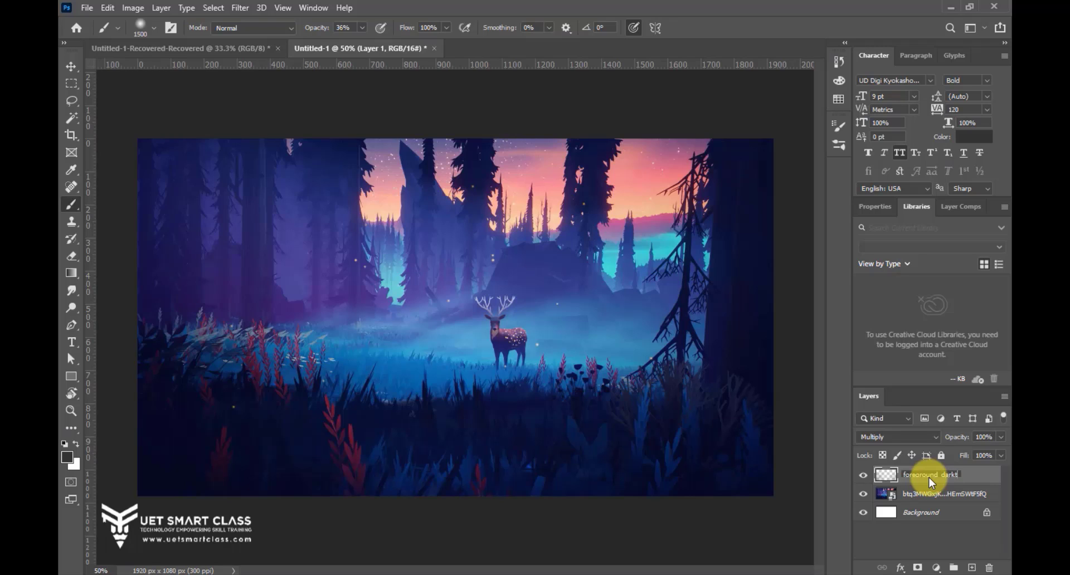
pyautogui.write('one')
pyautogui.press('Return')
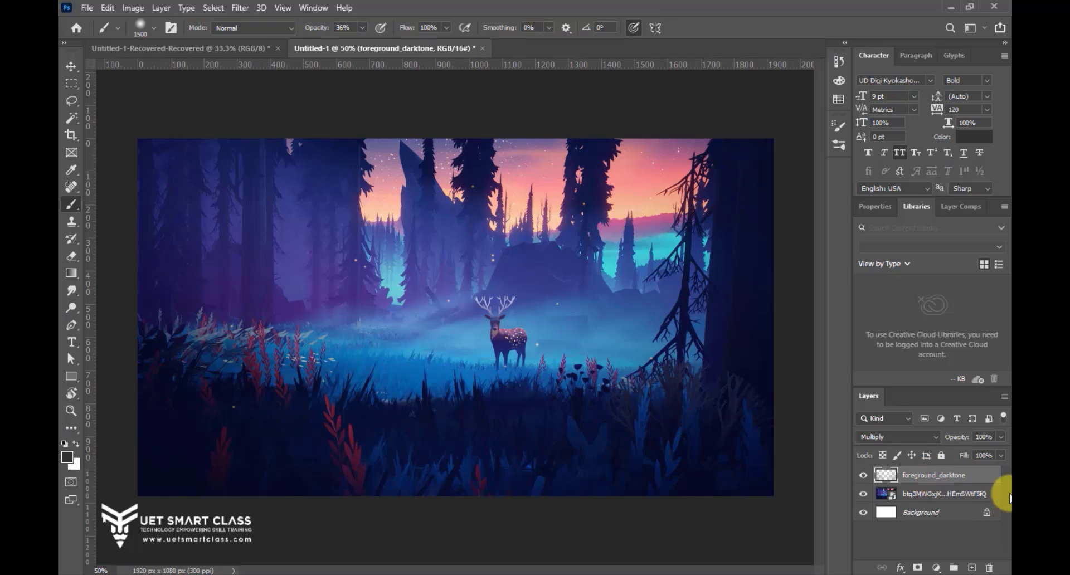
# Step: Try painting dark gray around the deer on a new layer set to Lighten
pyautogui.click(972, 568)
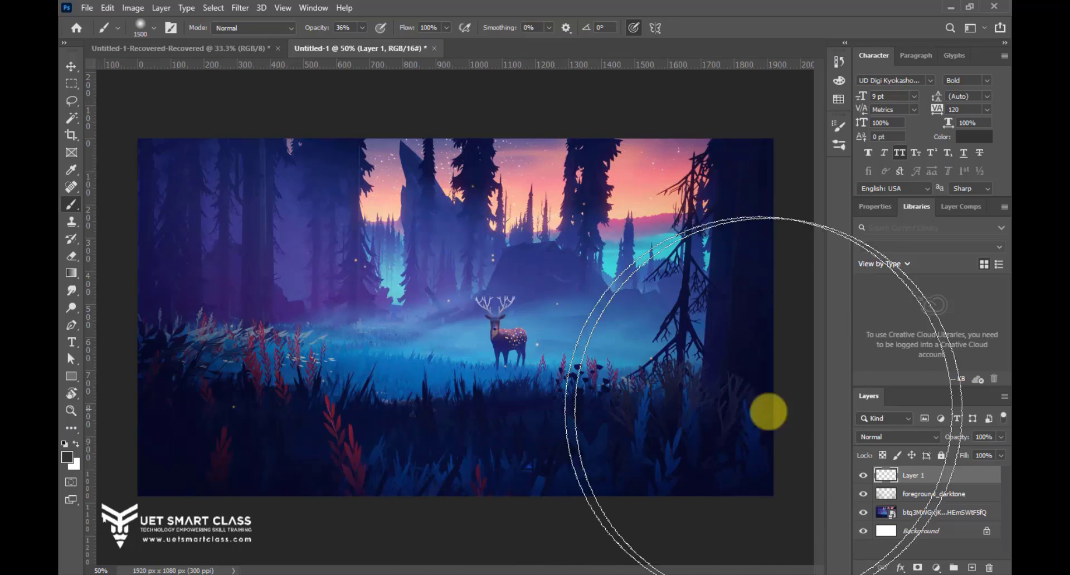
pyautogui.click(905, 437)
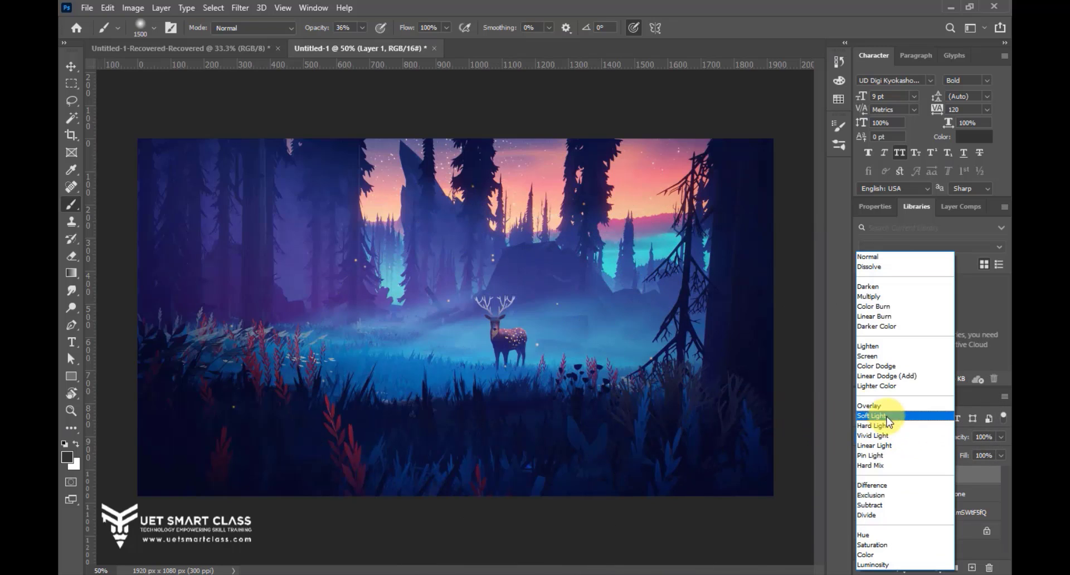
pyautogui.click(885, 347)
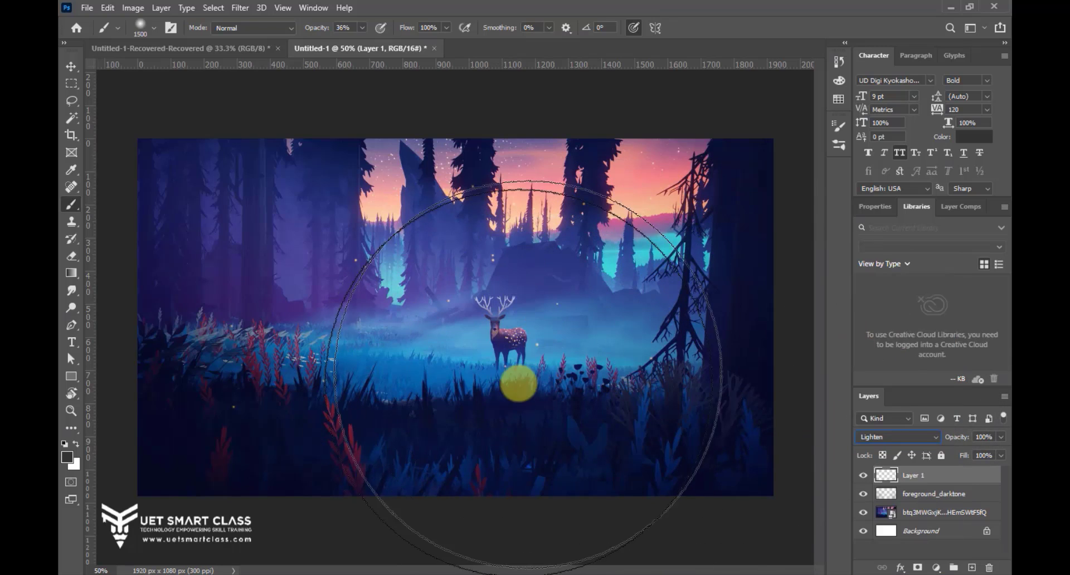
pyautogui.moveTo(484, 318)
pyautogui.mouseDown()
pyautogui.moveTo(419, 368)
pyautogui.moveTo(530, 366)
pyautogui.mouseUp()
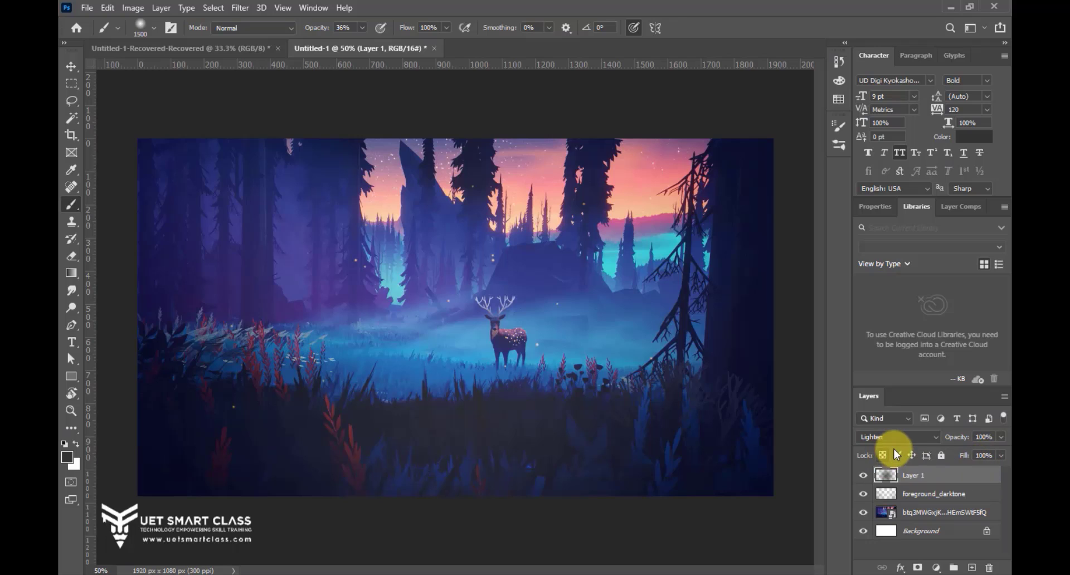
# Step: Add another layer, switch the foreground color to light gray and paint a soft spot around the deer
pyautogui.click(971, 568)
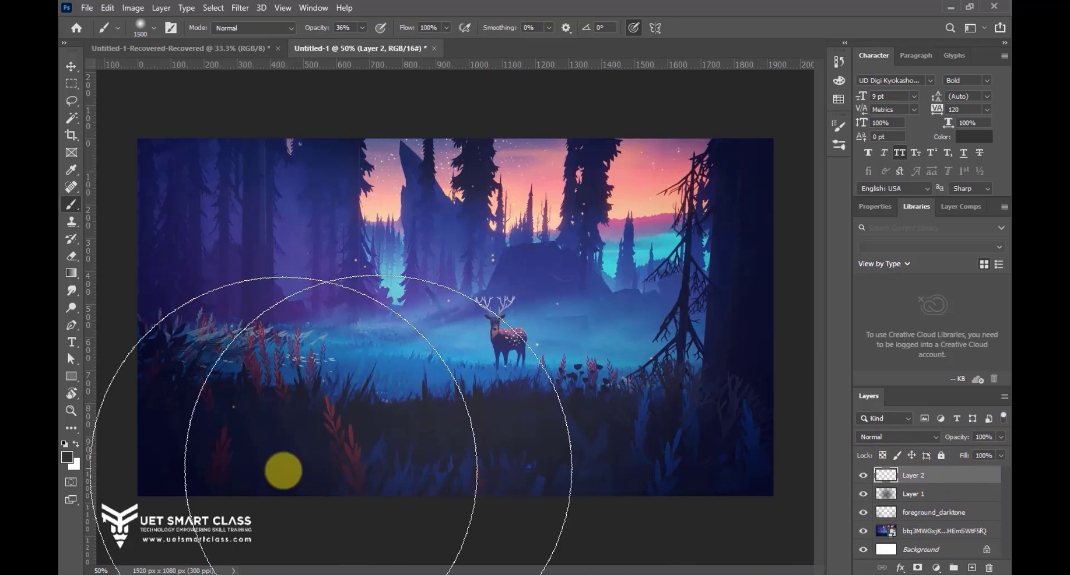
pyautogui.click(70, 457)
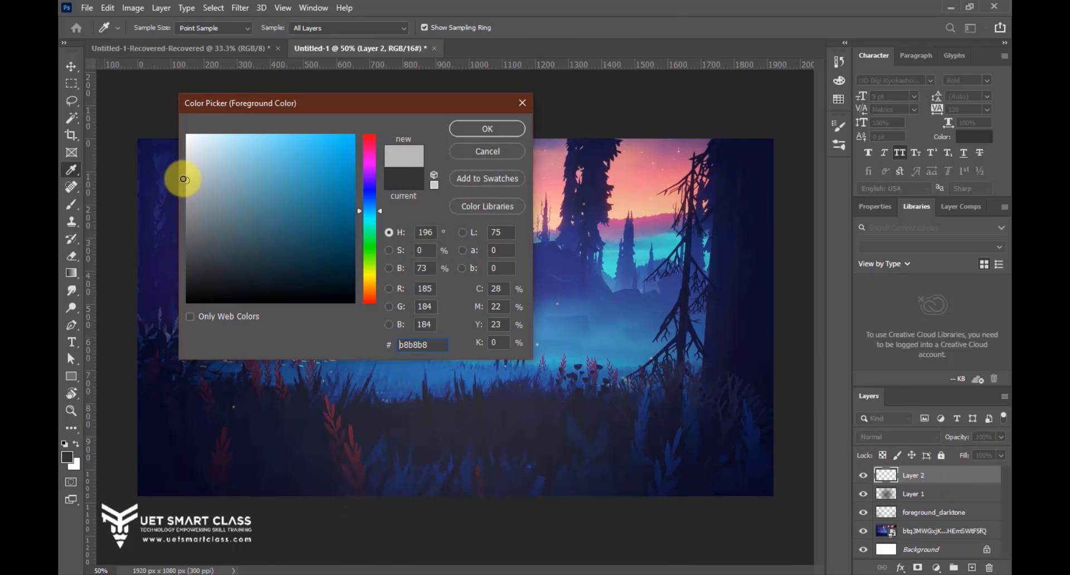
pyautogui.moveTo(184, 175); pyautogui.dragTo(180, 160)
pyautogui.click(487, 129)
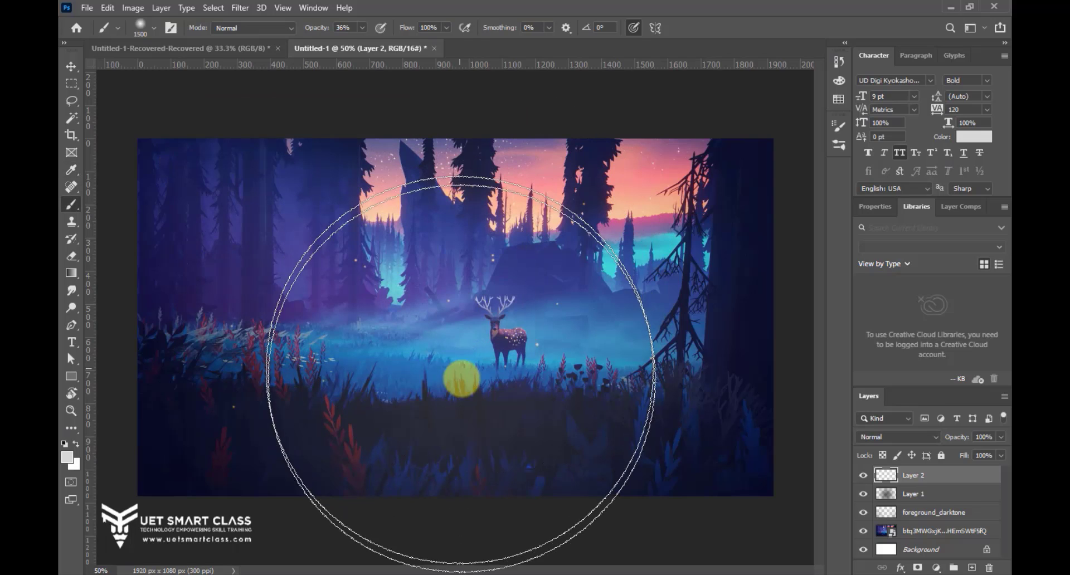
pyautogui.click(484, 359)
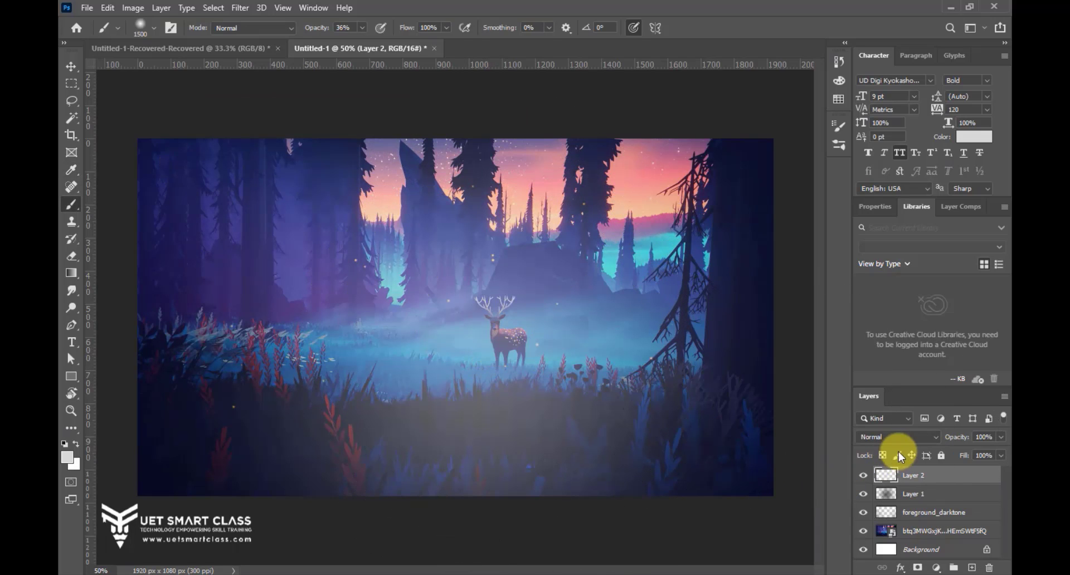
# Step: Set the light gray layer's blend mode to Vivid Light
pyautogui.click(900, 436)
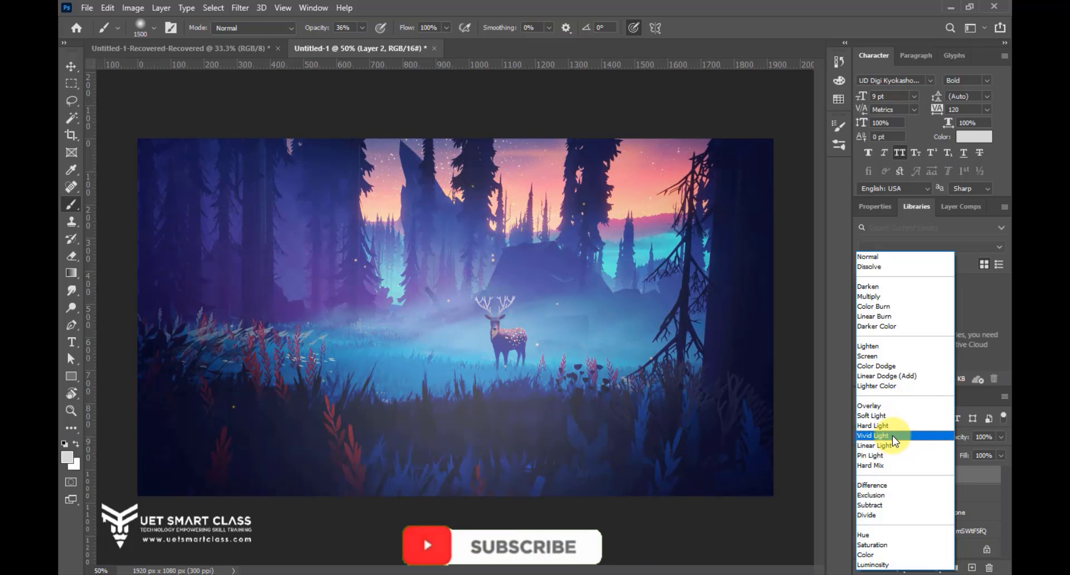
pyautogui.click(892, 436)
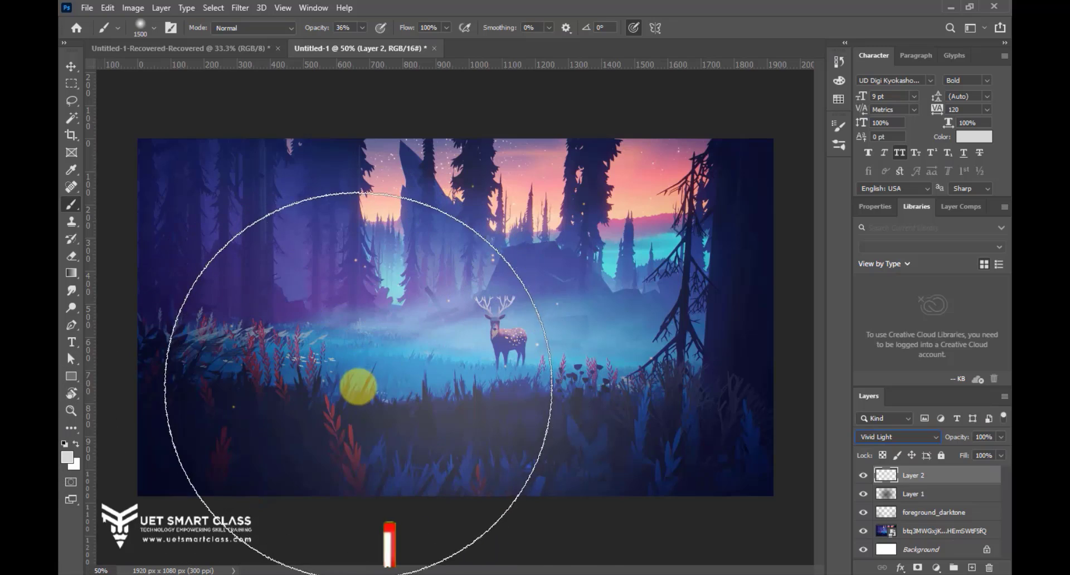
pyautogui.doubleClick(914, 475)
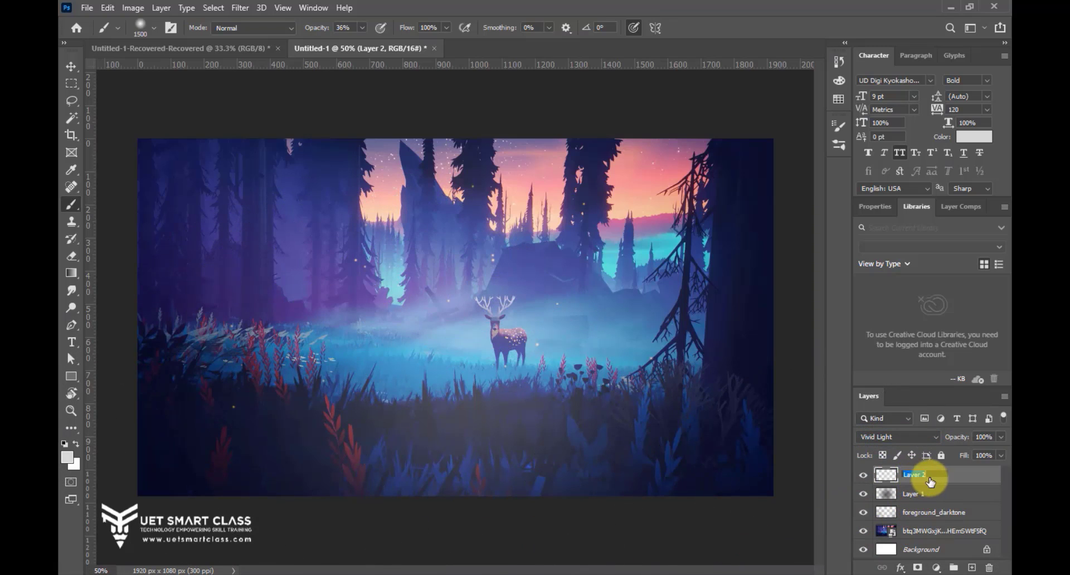
# Step: Compare the image with and without the Lighten layer, delete that layer, and check the Vivid Light layer's effect
pyautogui.click(862, 495)
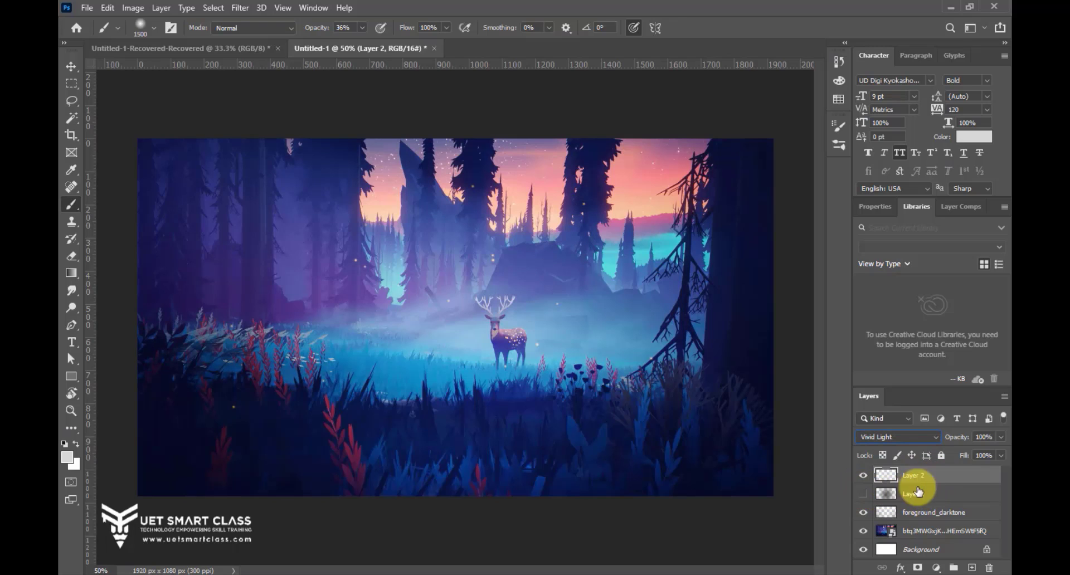
pyautogui.click(863, 494)
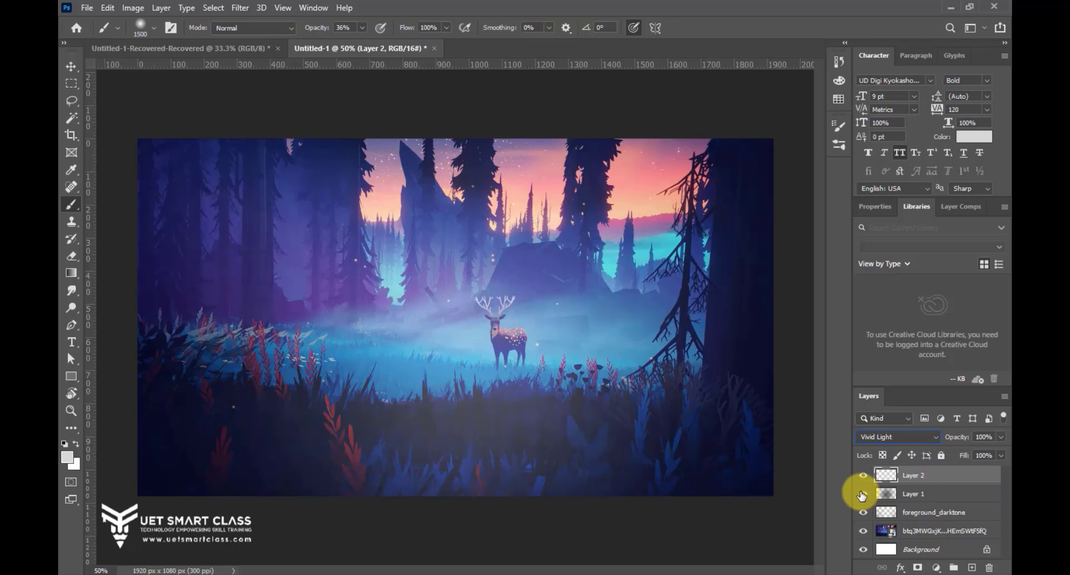
pyautogui.click(864, 494)
pyautogui.click(919, 494)
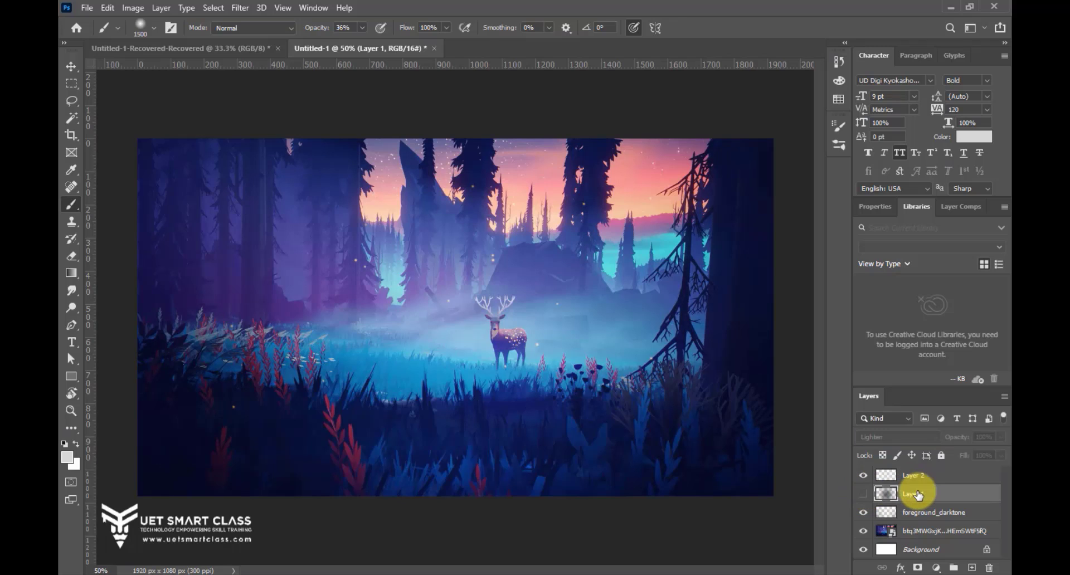
pyautogui.press('Delete')
pyautogui.click(864, 476)
pyautogui.click(863, 477)
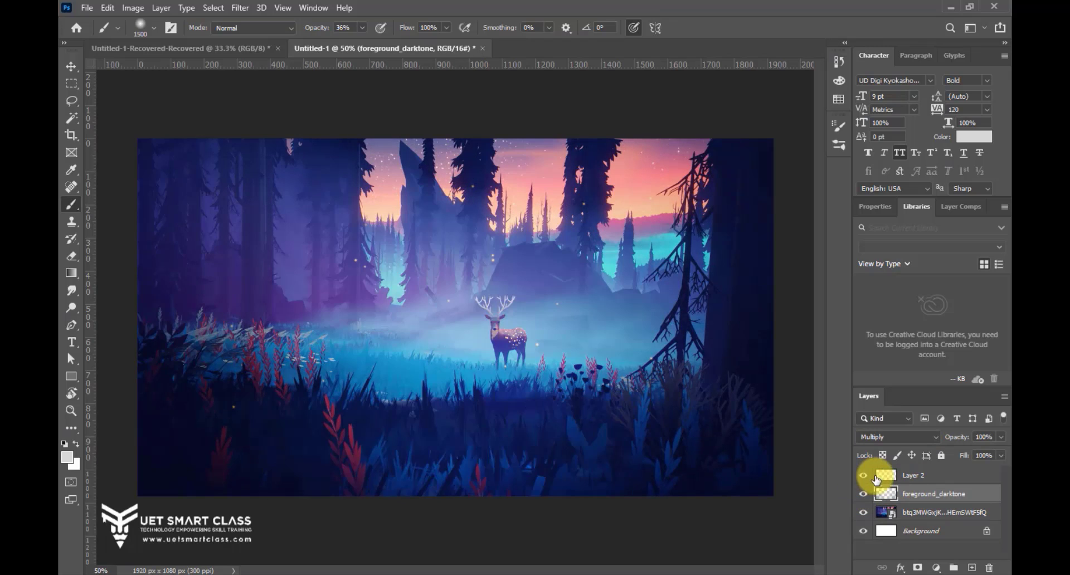
# Step: Rename the Vivid Light layer as midground_light
pyautogui.click(906, 477)
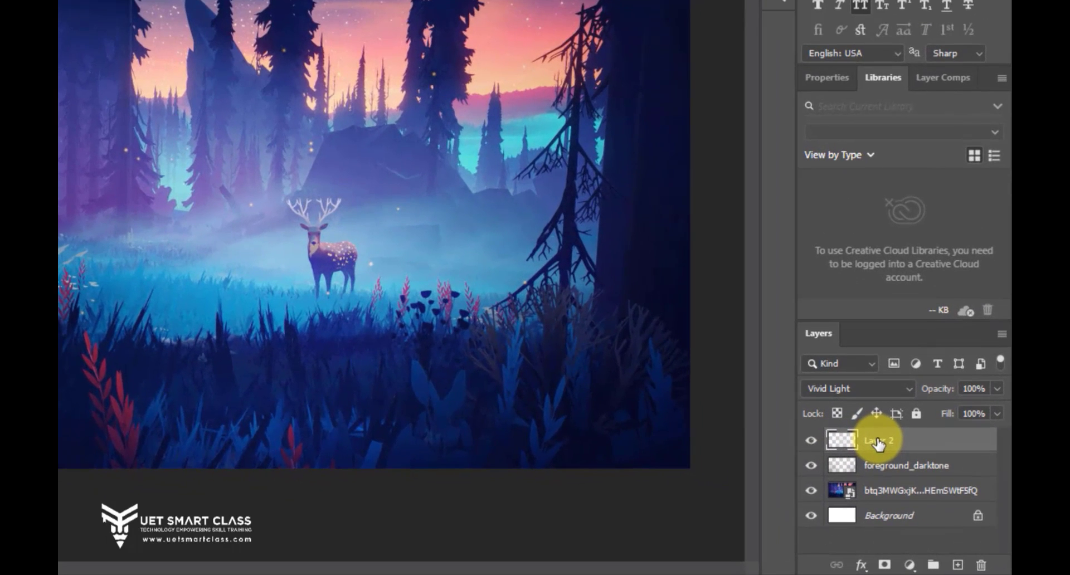
pyautogui.doubleClick(878, 442)
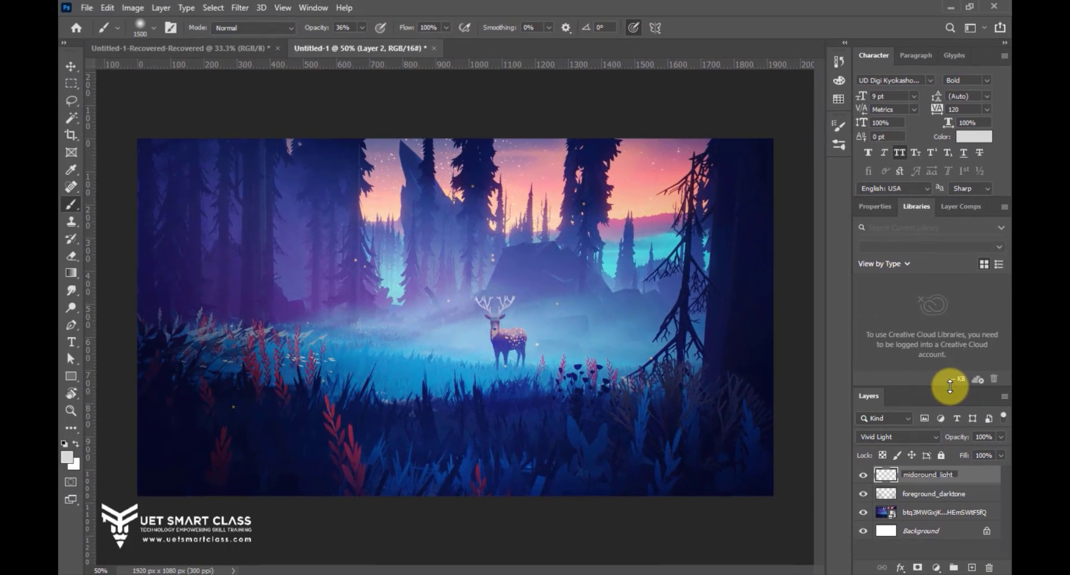
pyautogui.press('Return')
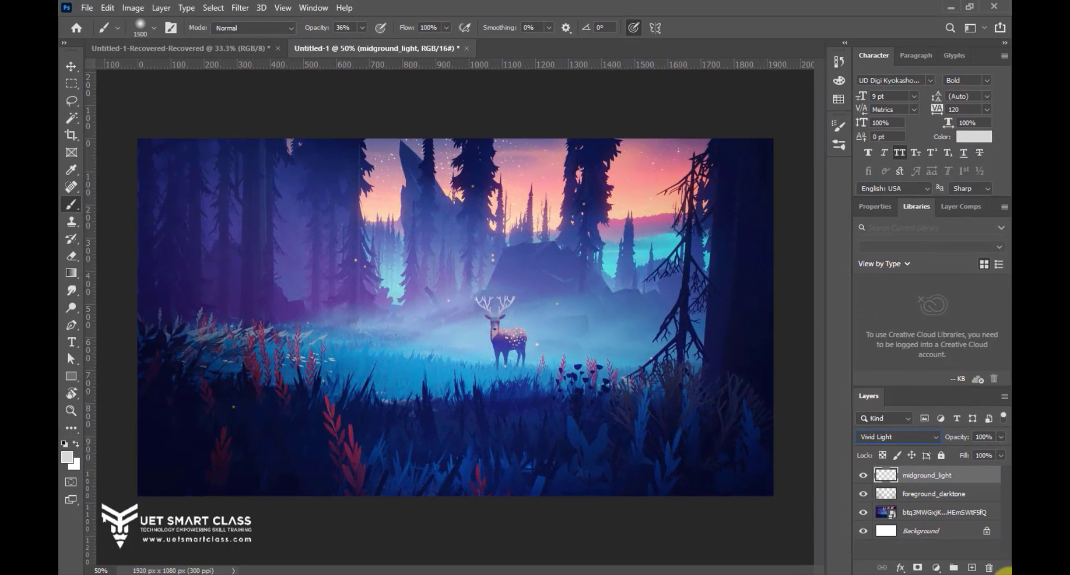
# Step: Toggle the visibility of the midground_light and foreground_darktone layers to compare the image with and without them
pyautogui.click(863, 476)
pyautogui.click(865, 494)
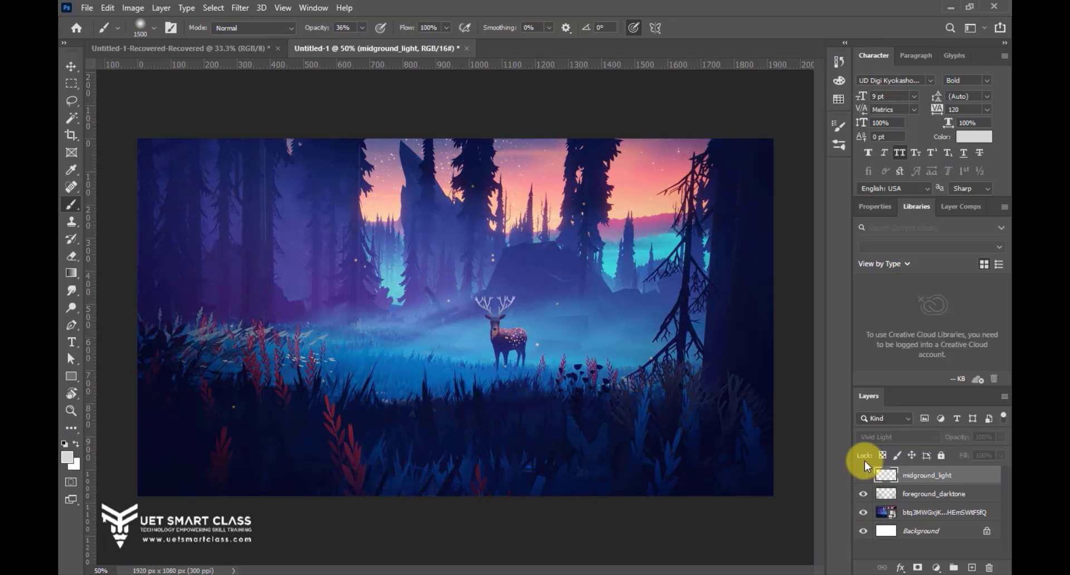
pyautogui.click(864, 476)
pyautogui.click(865, 476)
pyautogui.click(864, 477)
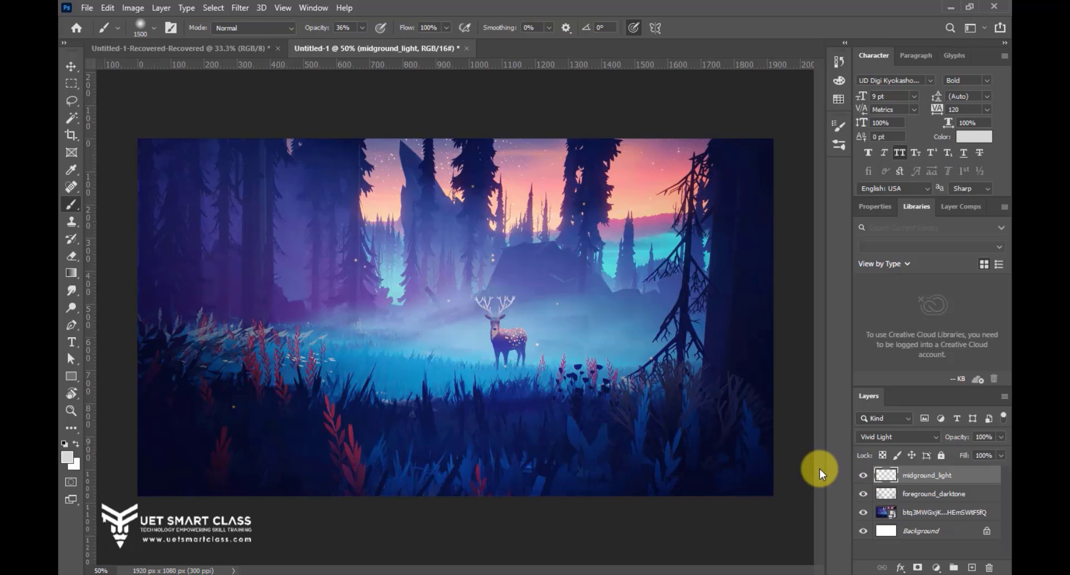
# Step: Sample a light peach color from the sunset sky near the horizon as the foreground color
pyautogui.press('i')
pyautogui.hotkey('alt', 'i')
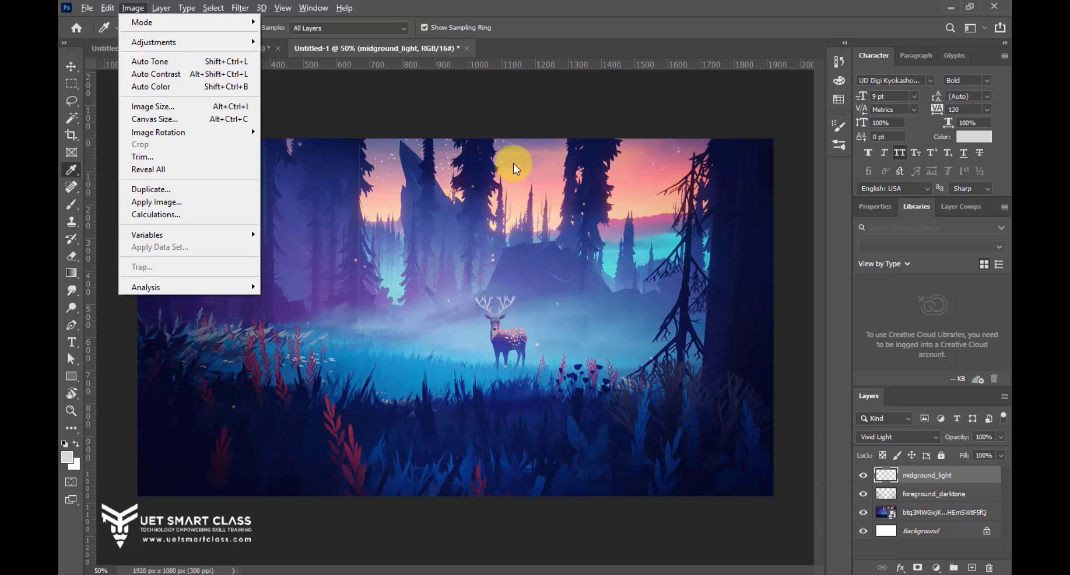
pyautogui.click(501, 99)
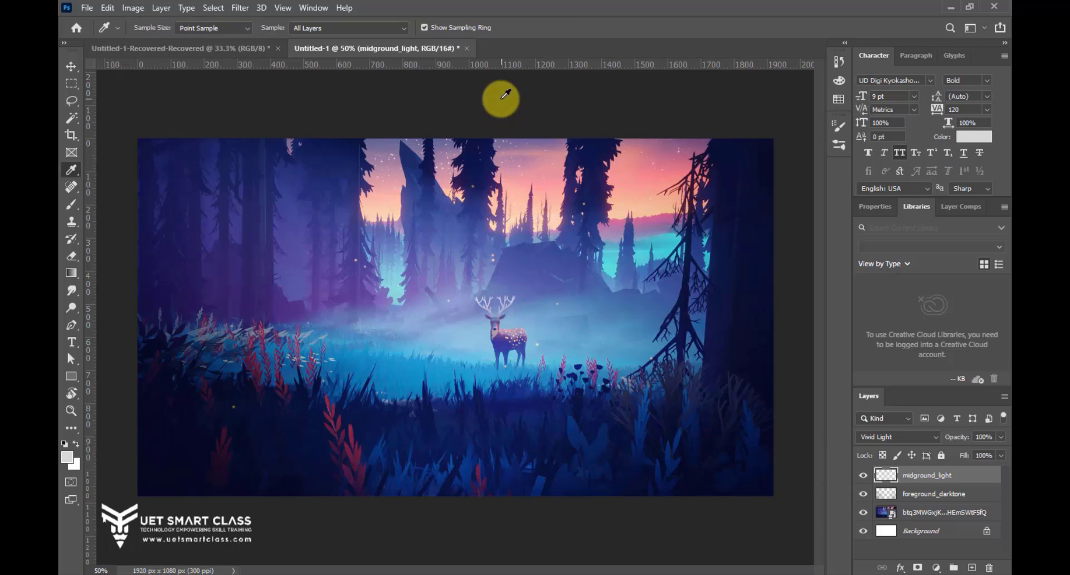
pyautogui.click(560, 218)
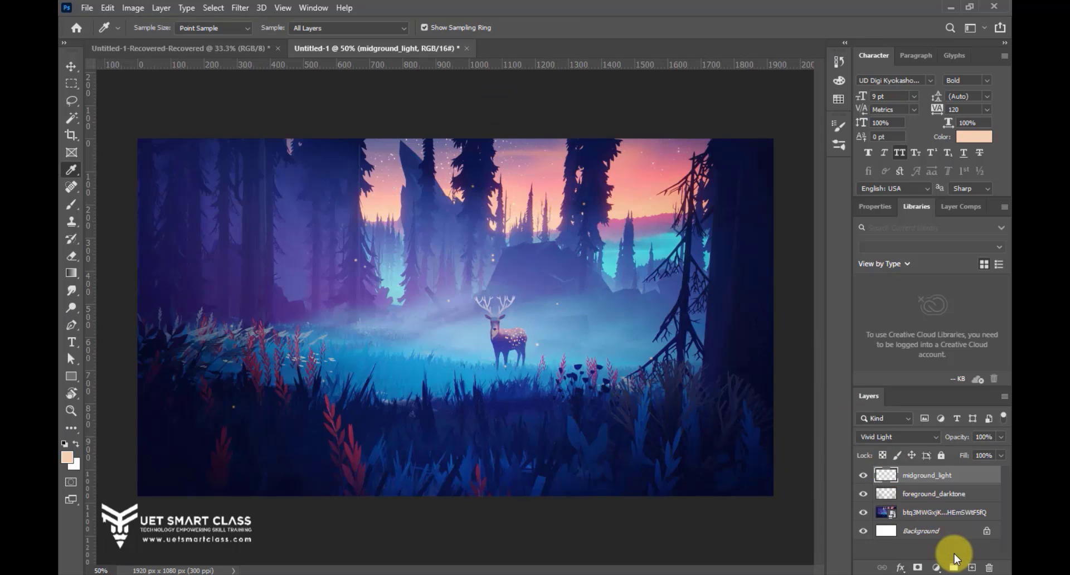
# Step: Add a new layer above midground_light and reduce the Brush size to 800 px
pyautogui.click(971, 567)
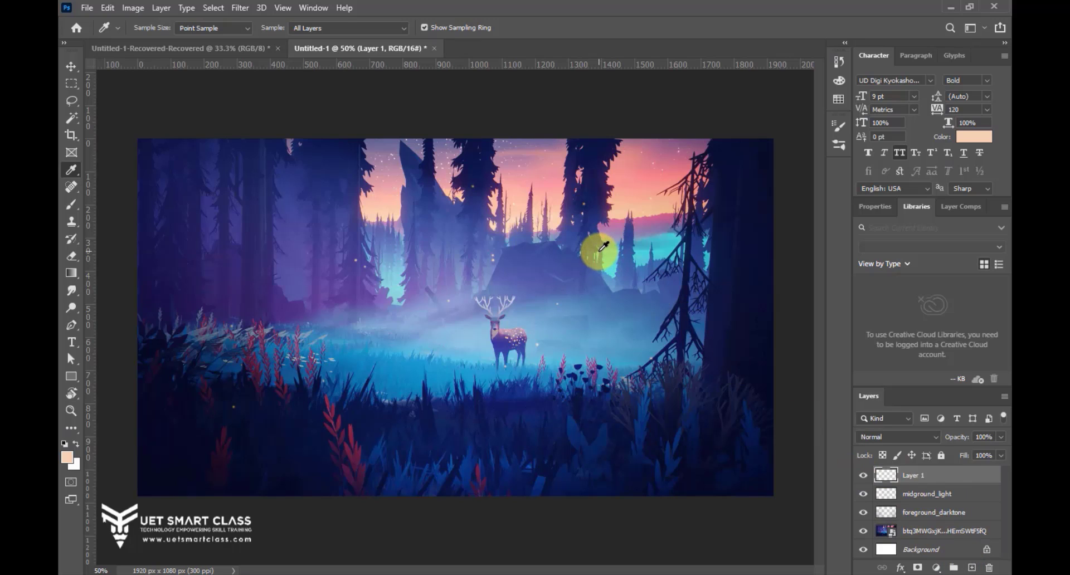
pyautogui.press('b')
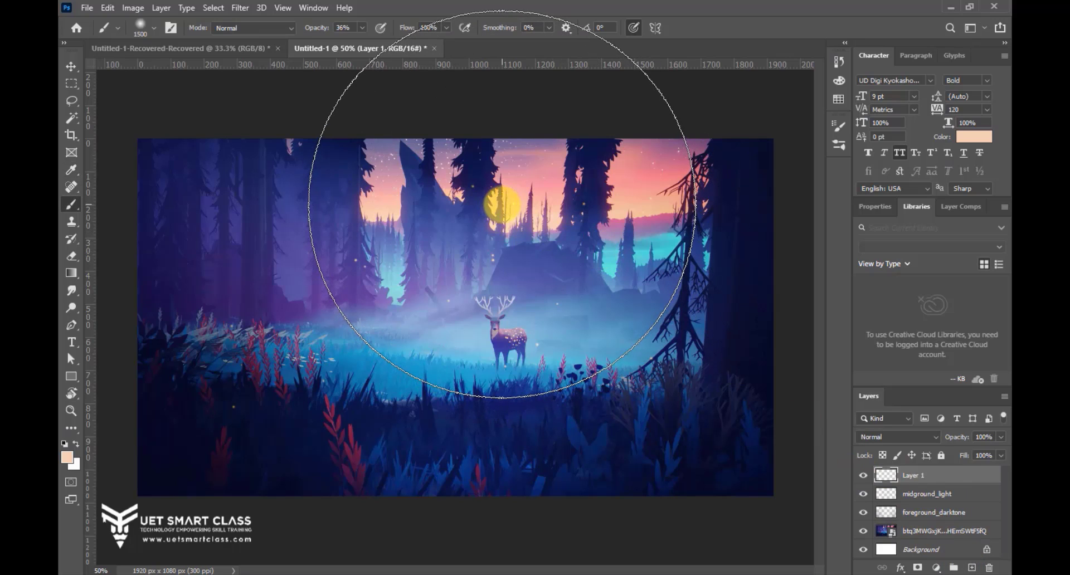
pyautogui.press('[')
pyautogui.press('[')
pyautogui.press('[')
pyautogui.press('[')
pyautogui.press('[')
pyautogui.press('[')
pyautogui.press('[')
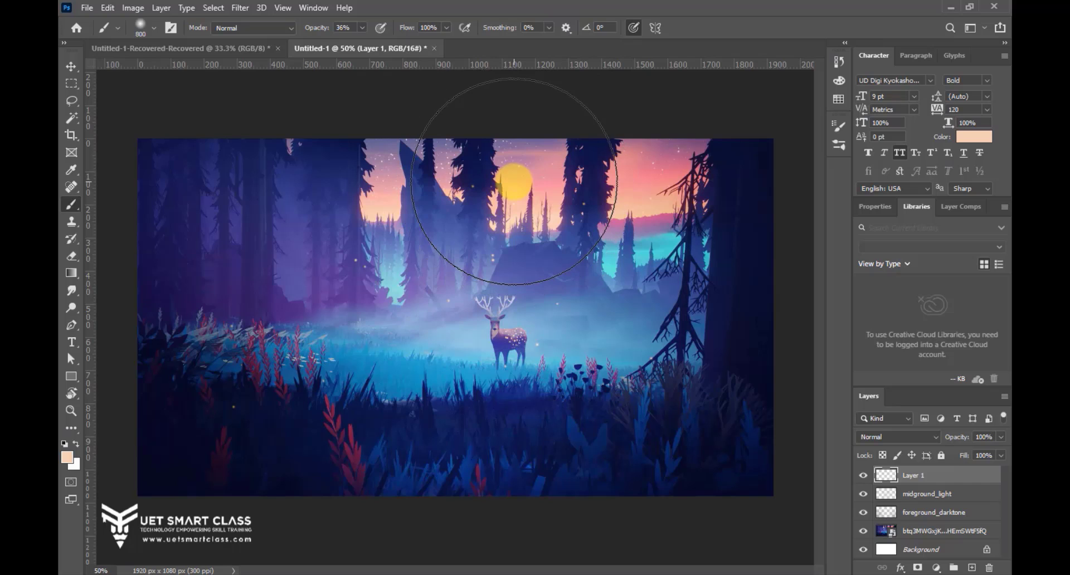
# Step: Paint the sampled peach tone over the sky with a 700 px brush and try the Color Burn blend mode on the layer
pyautogui.press('[')
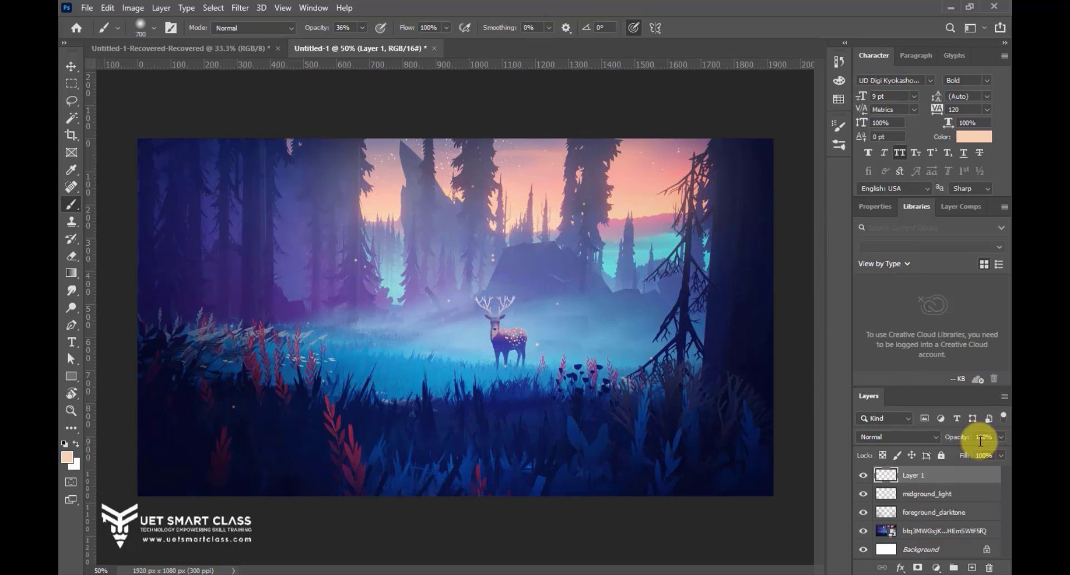
pyautogui.click(902, 437)
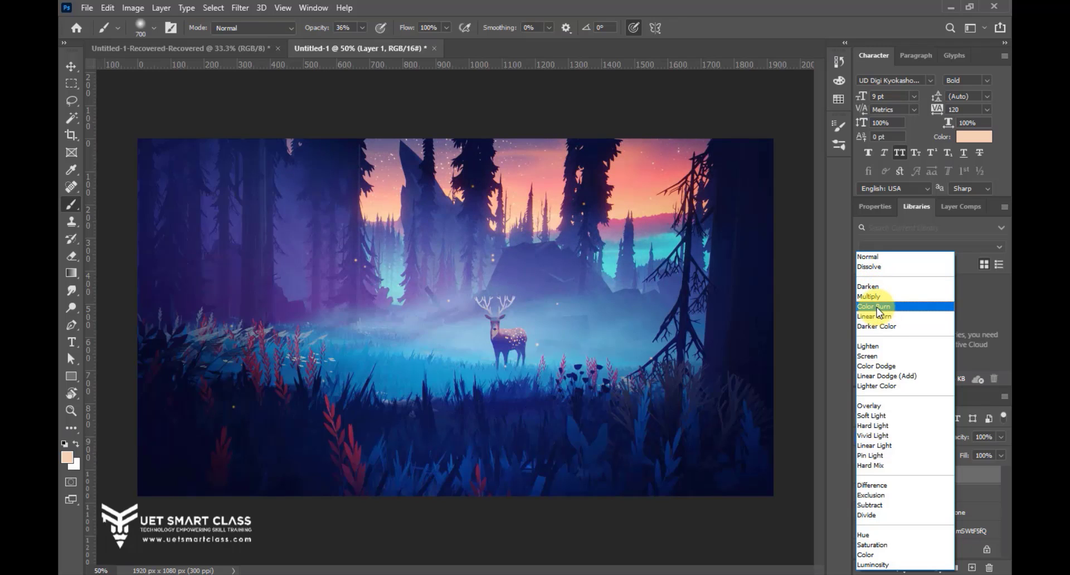
pyautogui.click(878, 307)
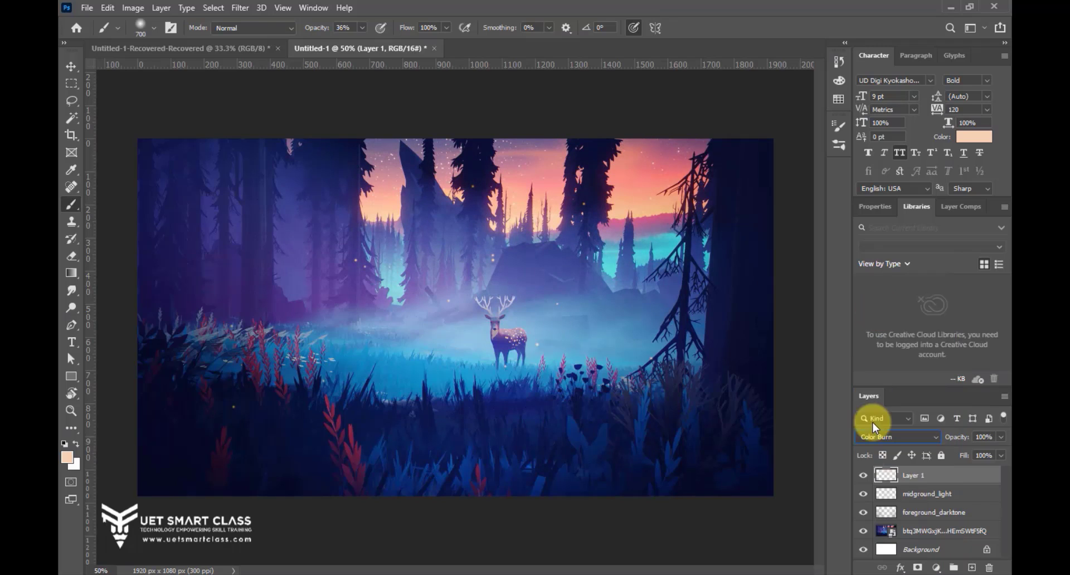
# Step: Toggle the visibility of the Color Burn layer to compare the sky with and without it
pyautogui.click(864, 476)
pyautogui.click(863, 475)
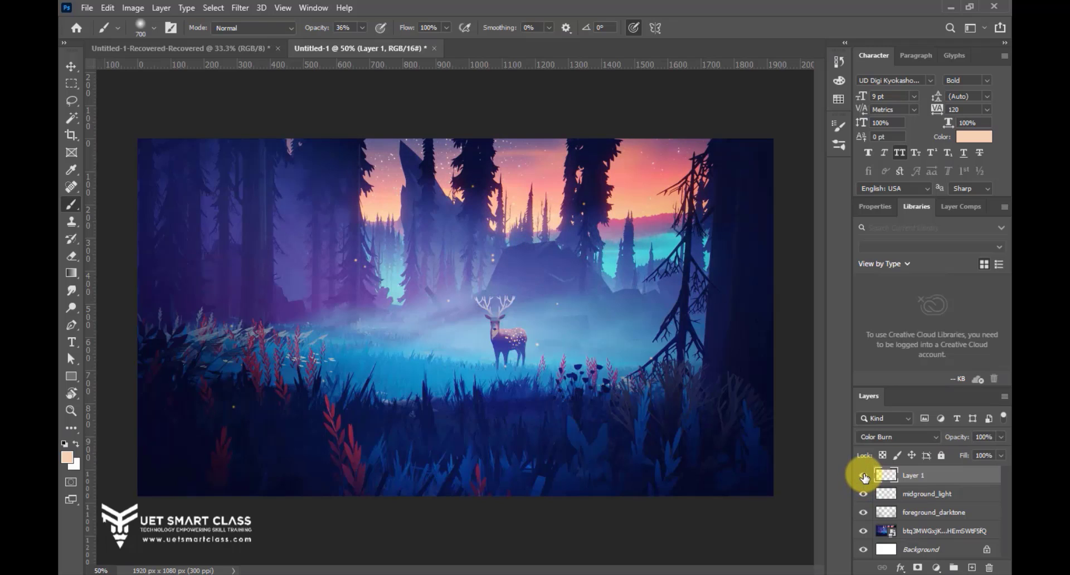
pyautogui.click(863, 475)
pyautogui.click(863, 475)
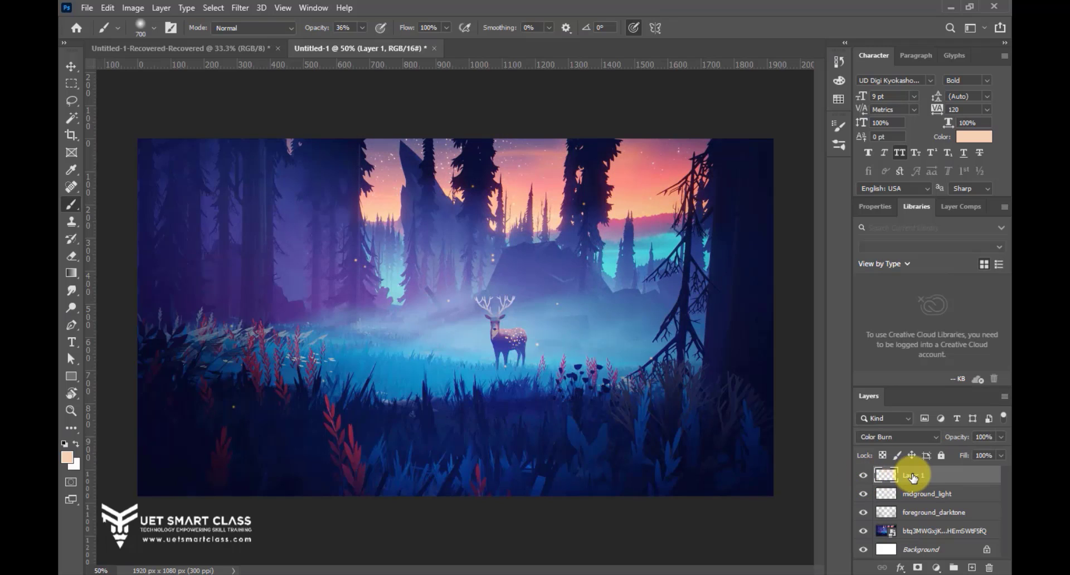
# Step: Set the peach layer's blend mode to Pin Light and toggle its visibility to compare the effect
pyautogui.click(891, 437)
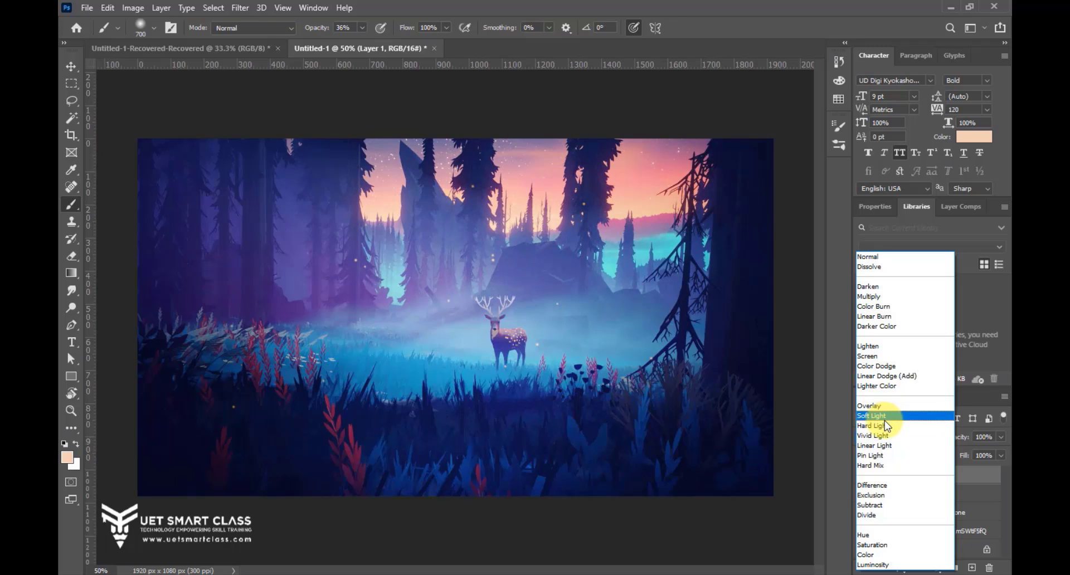
pyautogui.click(887, 456)
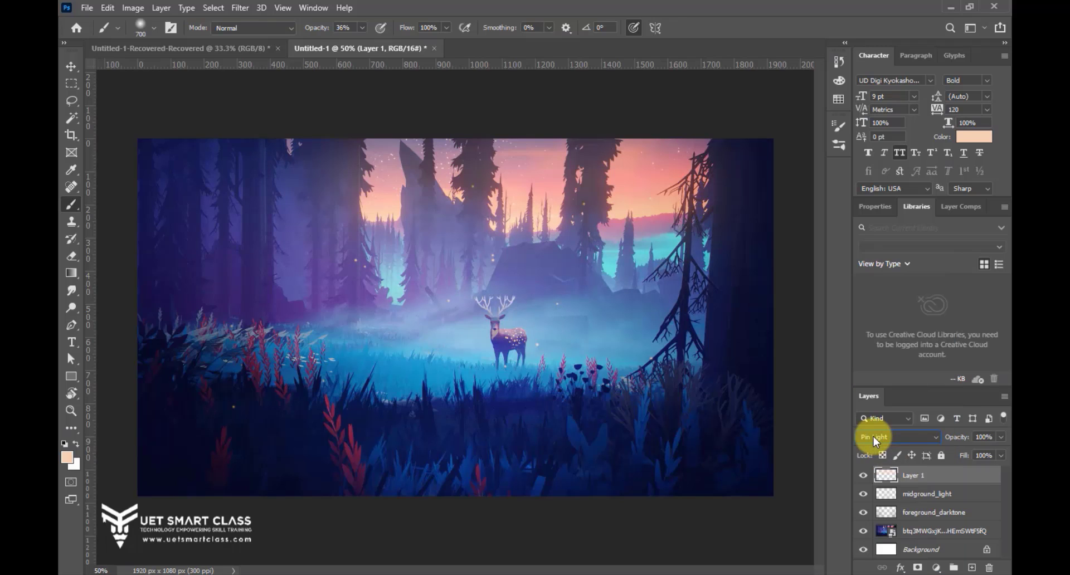
pyautogui.click(863, 478)
pyautogui.click(863, 478)
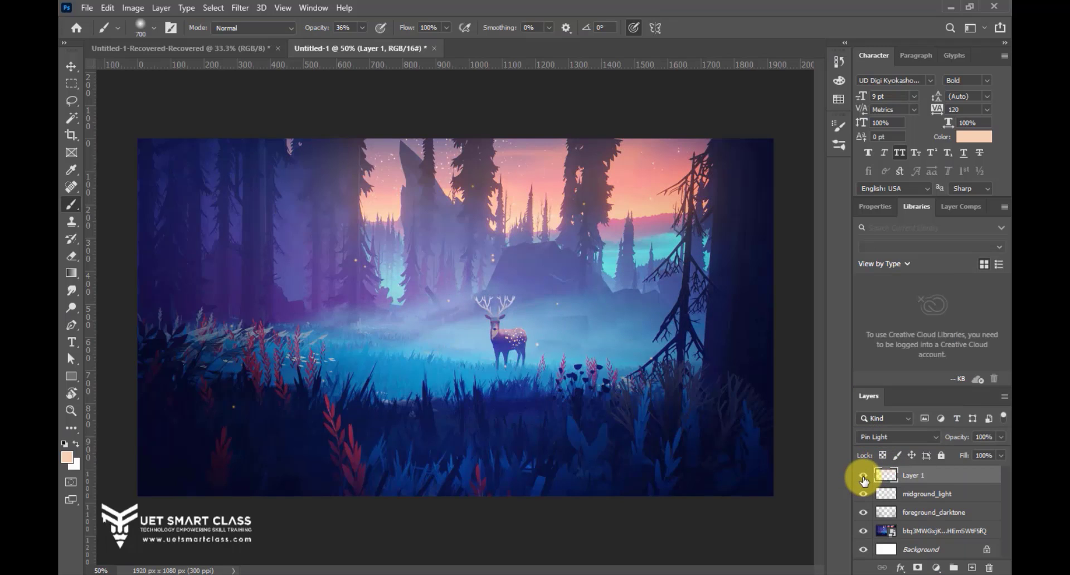
pyautogui.click(864, 479)
pyautogui.click(864, 478)
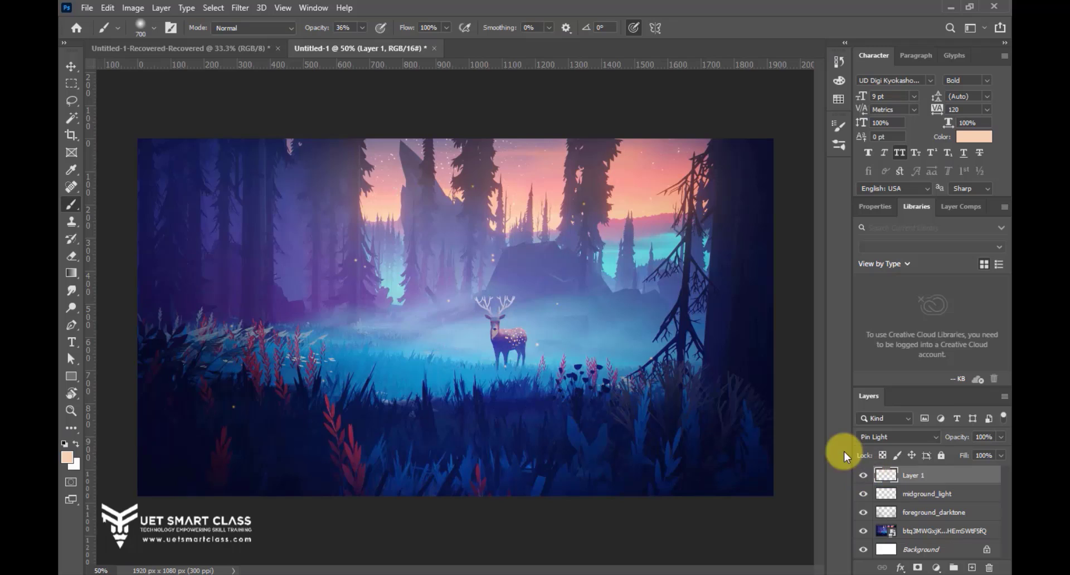
pyautogui.press('i')
pyautogui.hotkey('alt', 'i')
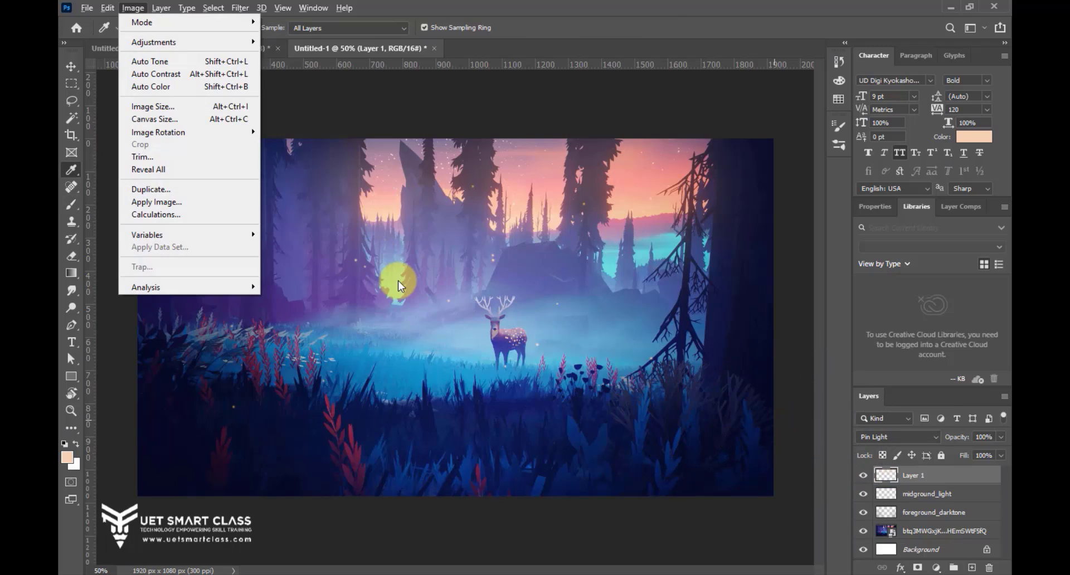
pyautogui.click(332, 115)
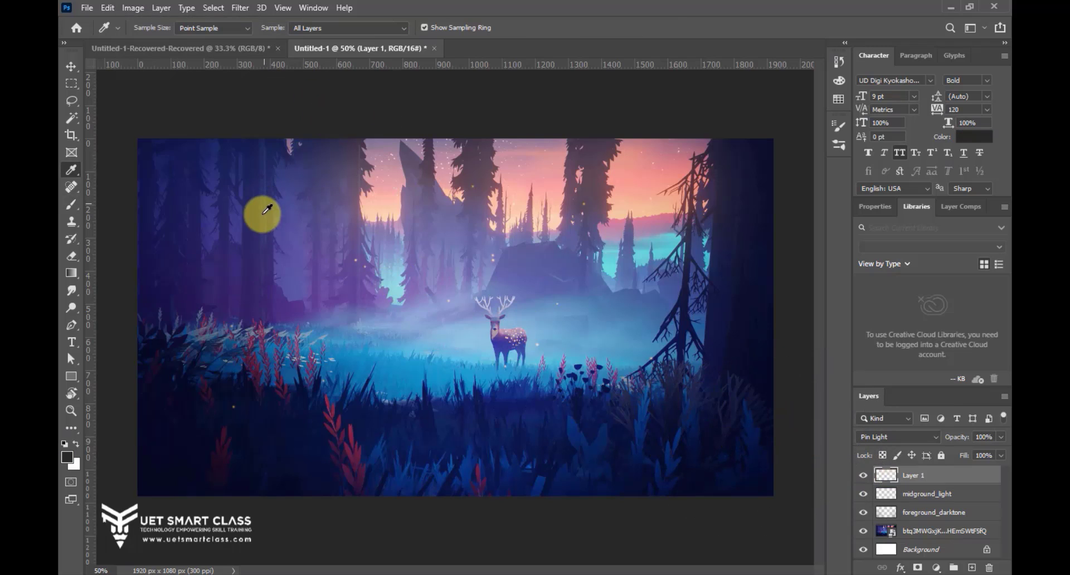
# Step: Rename the Pin Light layer as bg_enhancelight
pyautogui.doubleClick(916, 476)
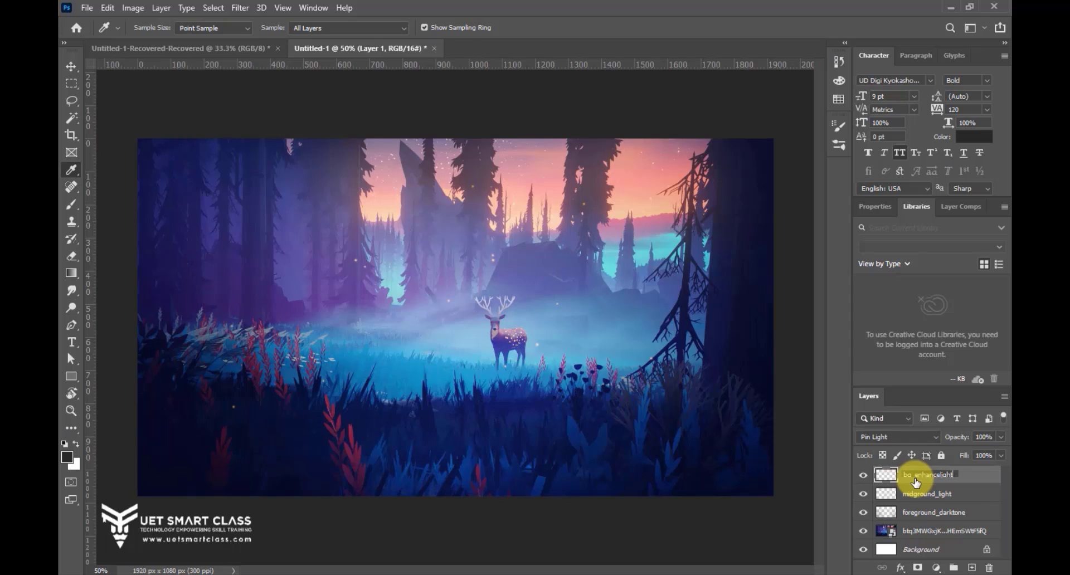
pyautogui.press('Return')
pyautogui.press('b')
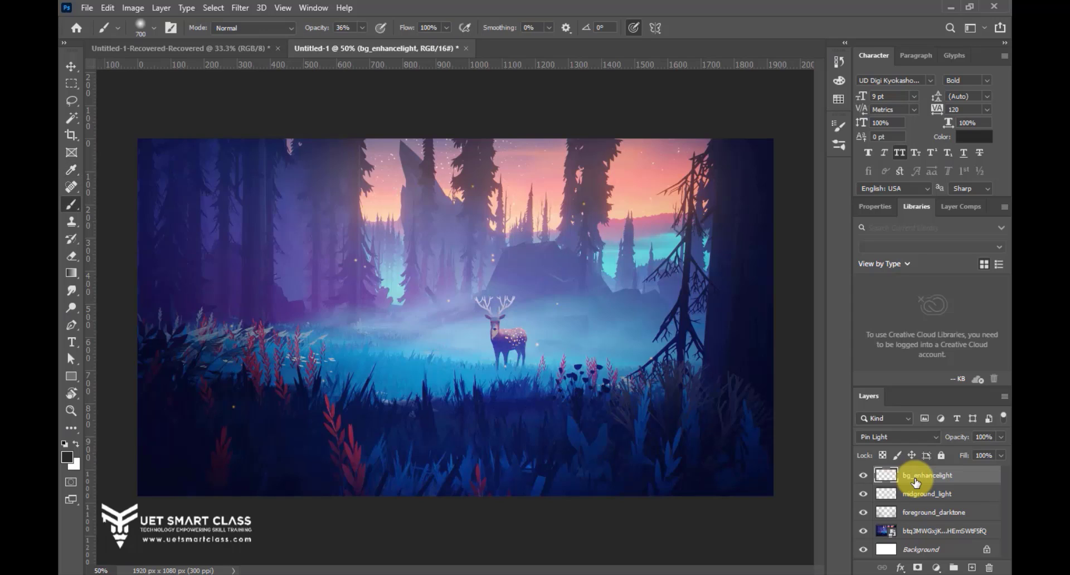
# Step: On a new layer, paint a dark navy sampled from the trees over the forest's outer areas, using brush sizes between 700 and 1100 px
pyautogui.click(973, 567)
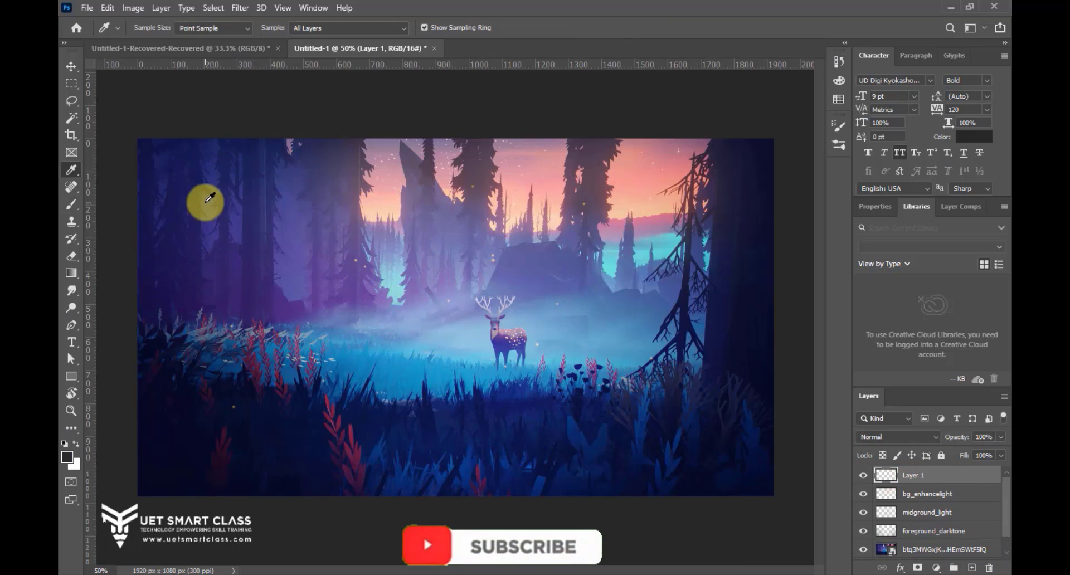
pyautogui.keyDown('alt'); pyautogui.click(179, 187); pyautogui.keyUp('alt')
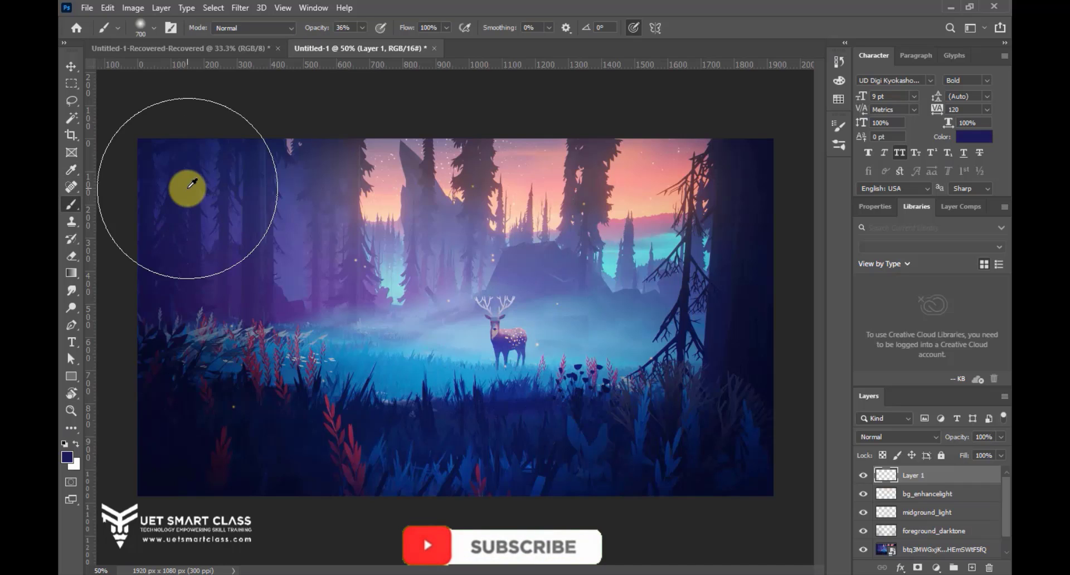
pyautogui.press(']')
pyautogui.press(']')
pyautogui.press(']')
pyautogui.press(']')
pyautogui.press('[')
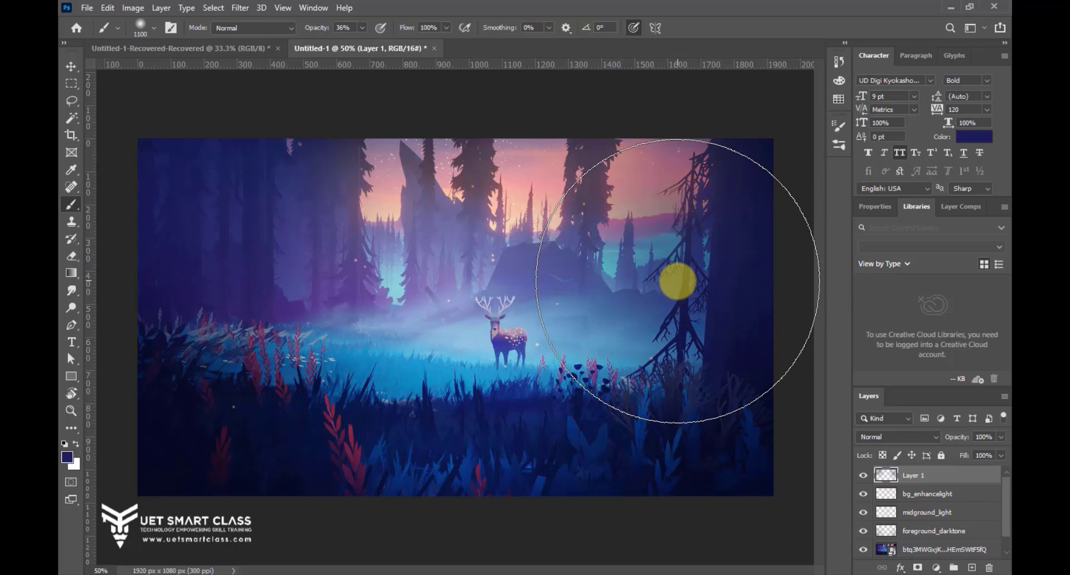
pyautogui.press('[')
pyautogui.press('[')
pyautogui.press('[')
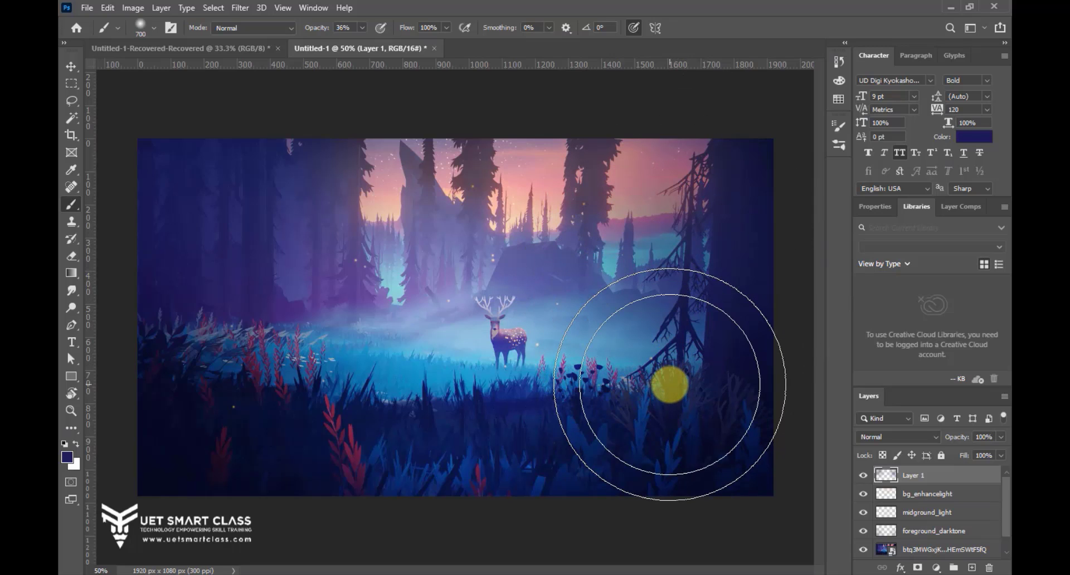
# Step: Set the navy-painted layer's blend mode to Multiply and toggle its visibility to compare the darkening
pyautogui.click(915, 439)
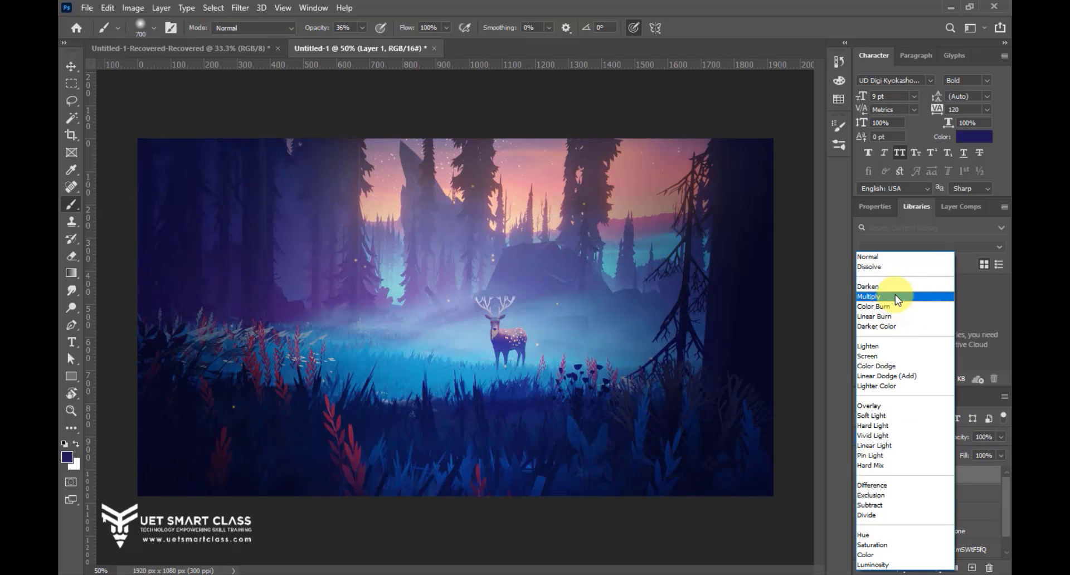
pyautogui.click(897, 301)
pyautogui.click(864, 475)
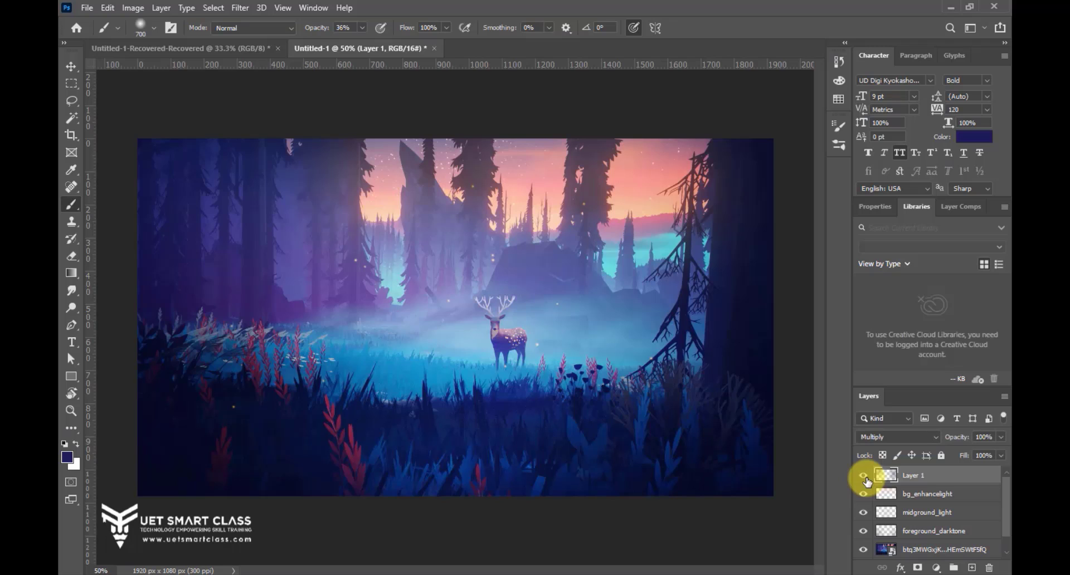
pyautogui.click(865, 477)
pyautogui.click(865, 477)
pyautogui.click(865, 477)
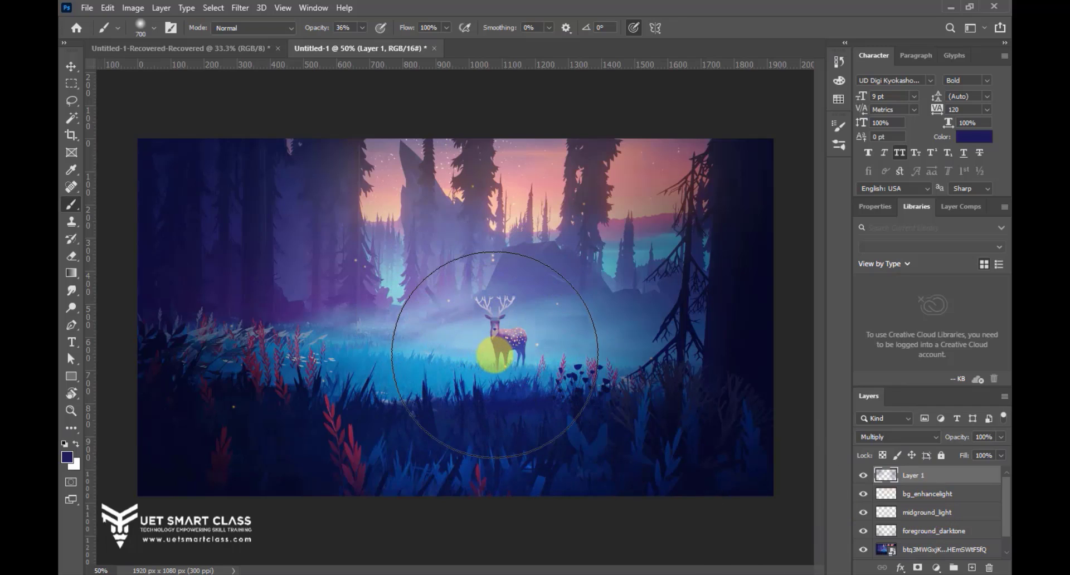
# Step: Add a new layer above the Multiply layer and prepare a 500 px brush with white as the foreground color
pyautogui.press(']')
pyautogui.press(']')
pyautogui.press('[')
pyautogui.press('[')
pyautogui.press('[')
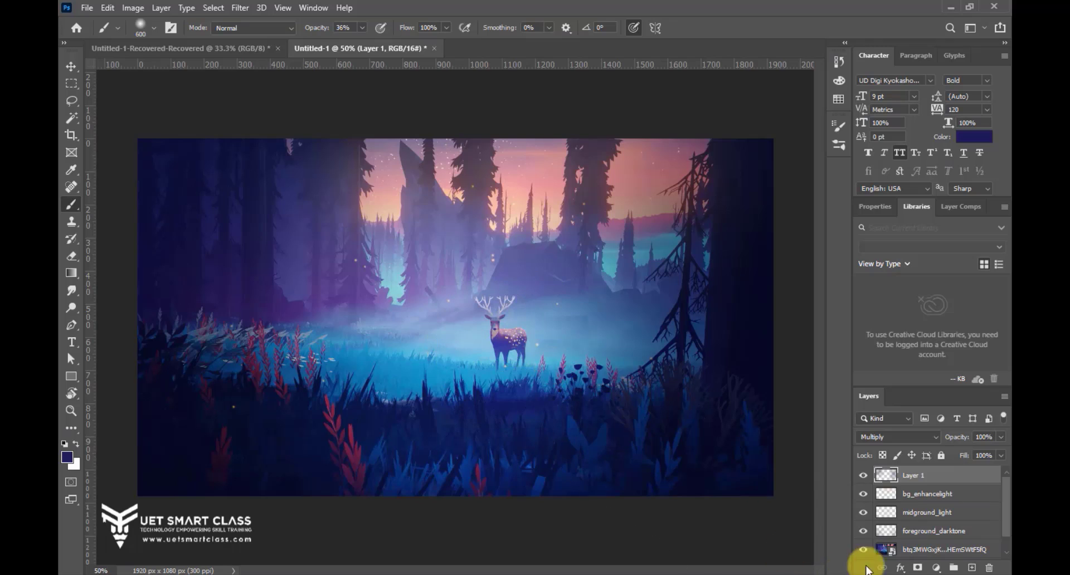
pyautogui.click(974, 569)
pyautogui.press('[')
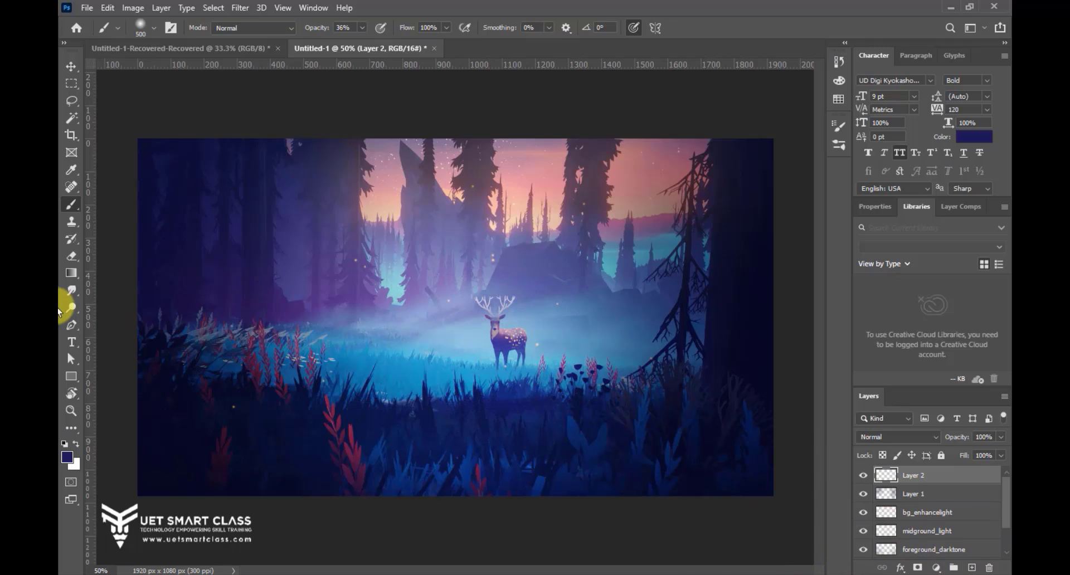
pyautogui.click(76, 444)
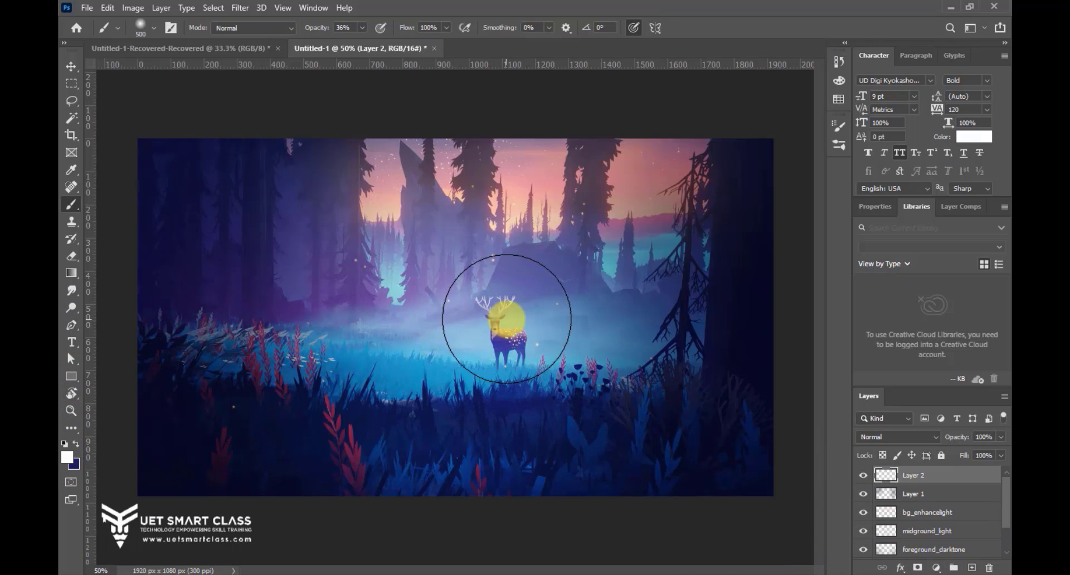
# Step: Build up a white glow centered on the deer with increasingly larger brush dabs, growing from 500 px up to 900 px
pyautogui.click(503, 332)
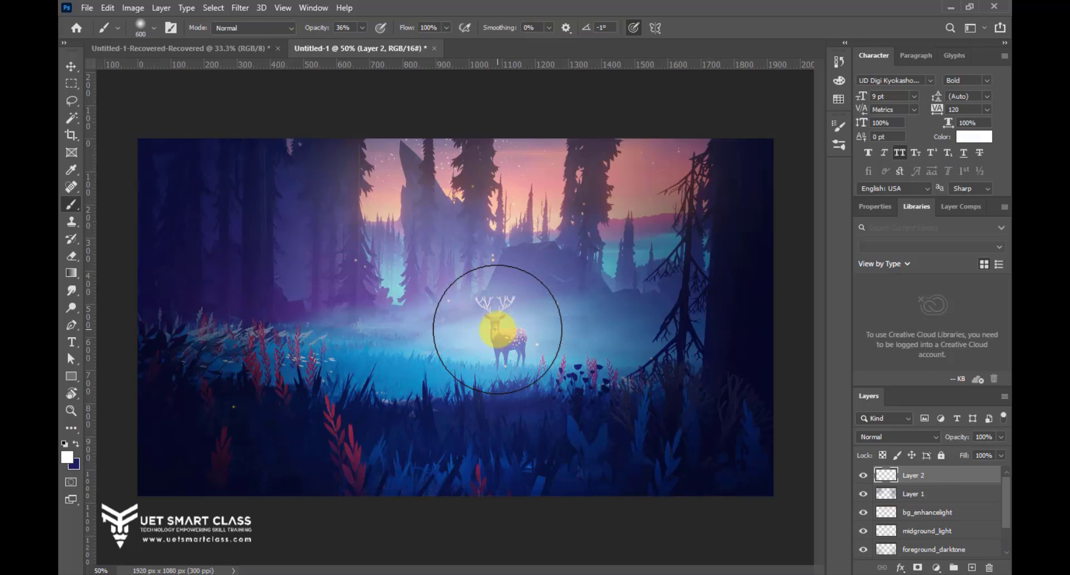
pyautogui.press(']')
pyautogui.click(498, 329)
pyautogui.press(']')
pyautogui.press(']')
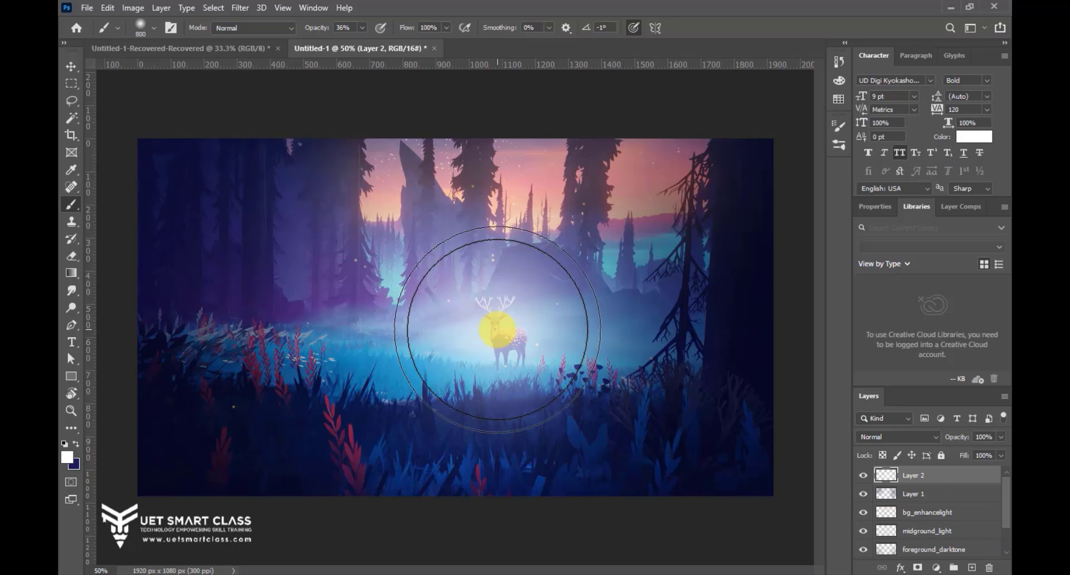
pyautogui.click(498, 330)
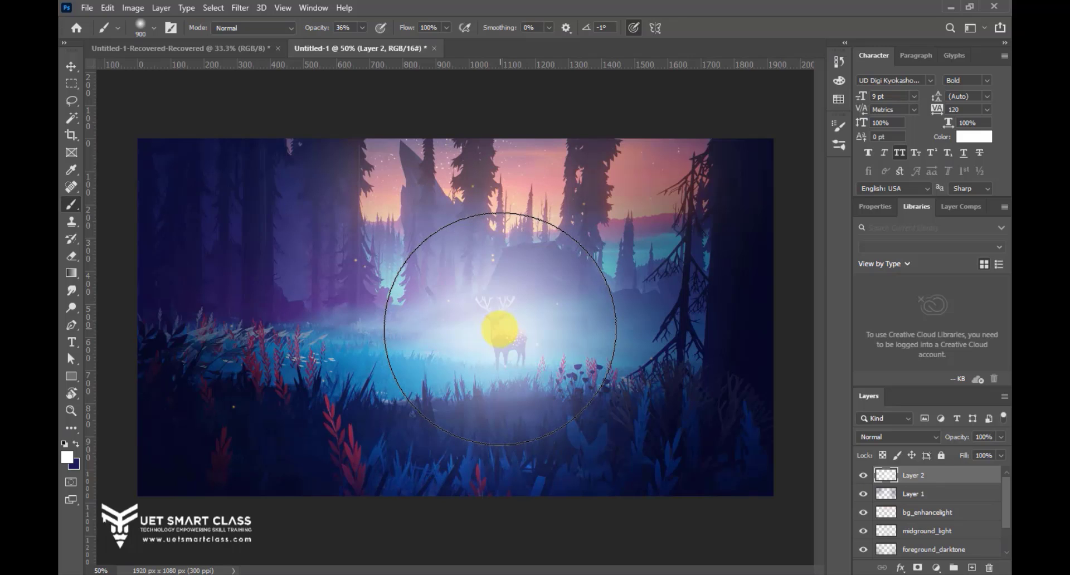
# Step: Set the white glow layer's blend mode to Soft Light and toggle its visibility to compare
pyautogui.click(873, 436)
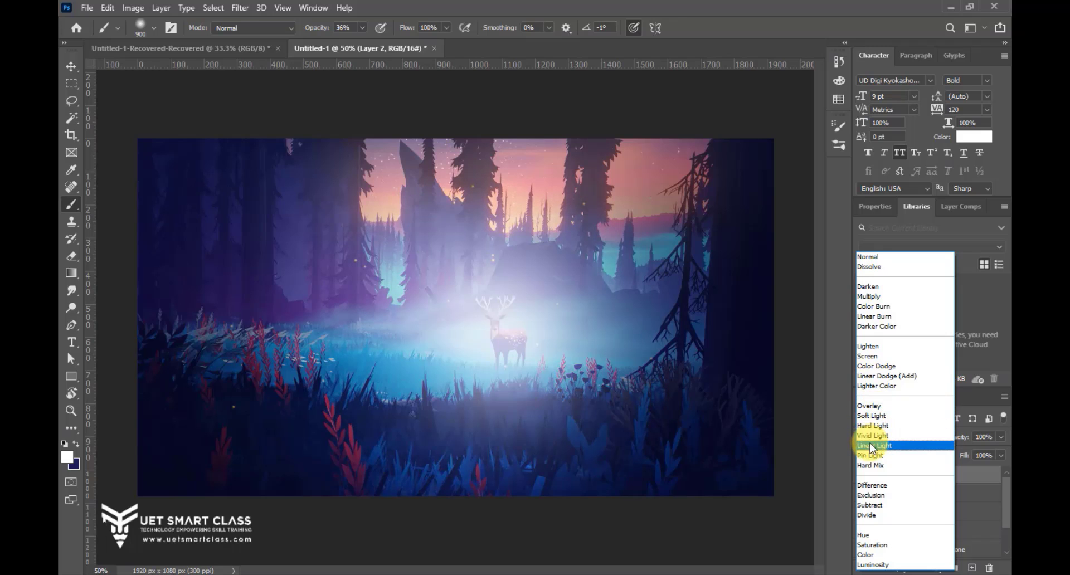
pyautogui.click(861, 416)
pyautogui.click(863, 477)
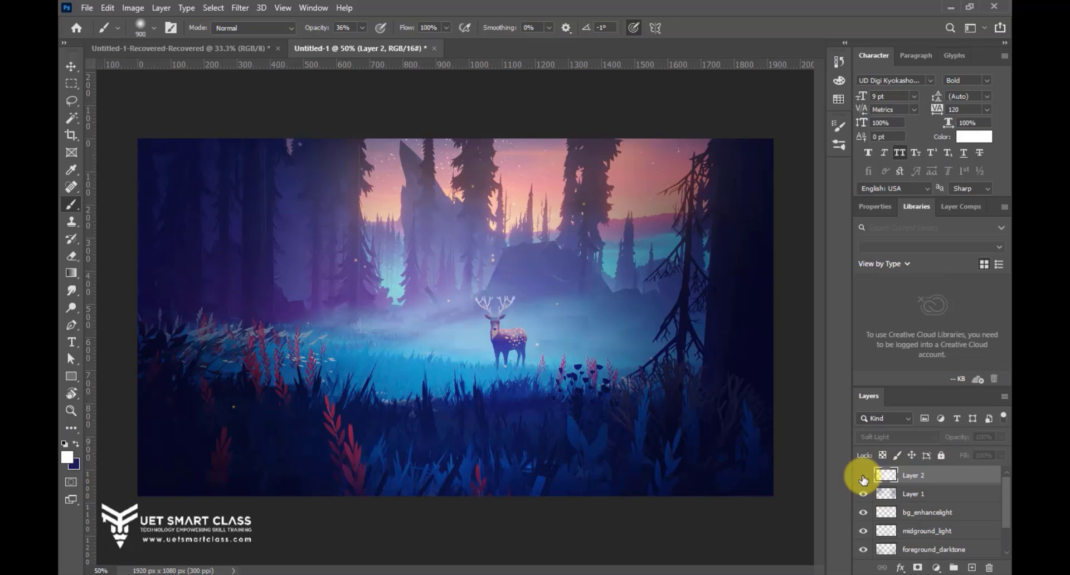
pyautogui.click(863, 477)
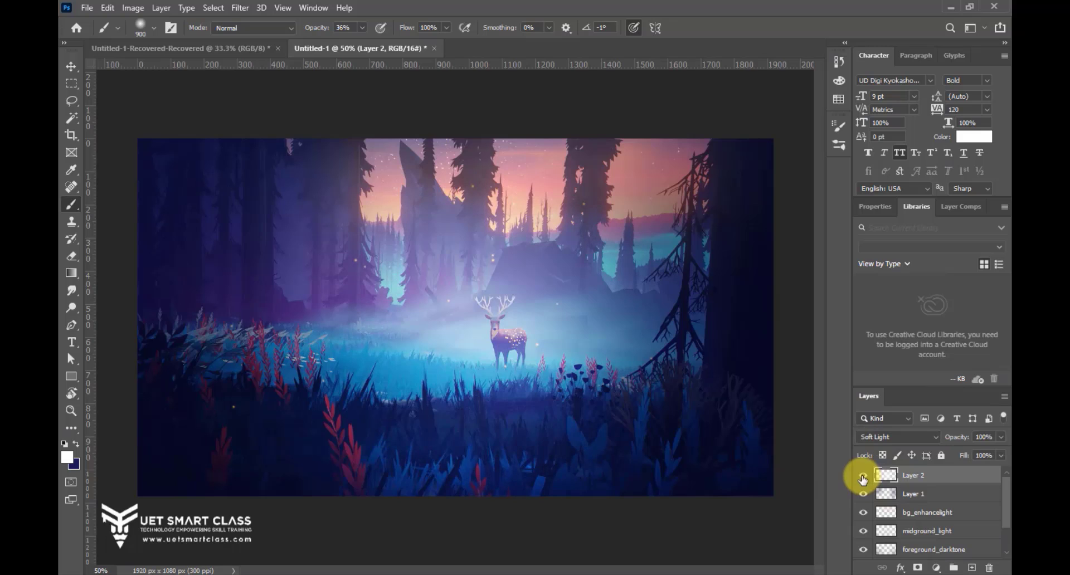
# Step: Reposition the Soft Light glow around the deer with the Move tool and deselect the layer
pyautogui.click(70, 67)
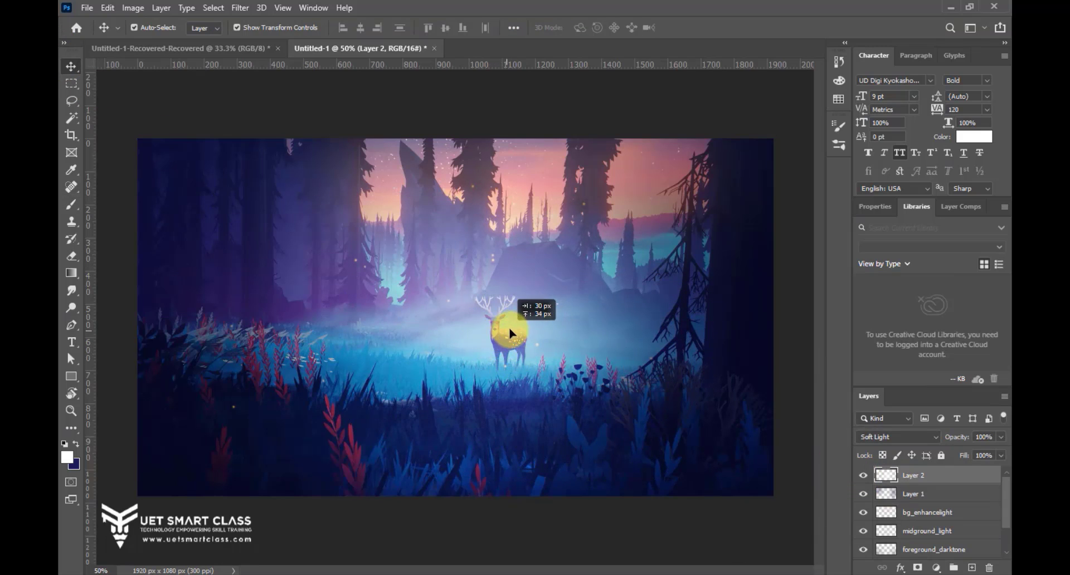
pyautogui.moveTo(511, 333); pyautogui.dragTo(521, 299)
pyautogui.click(802, 227)
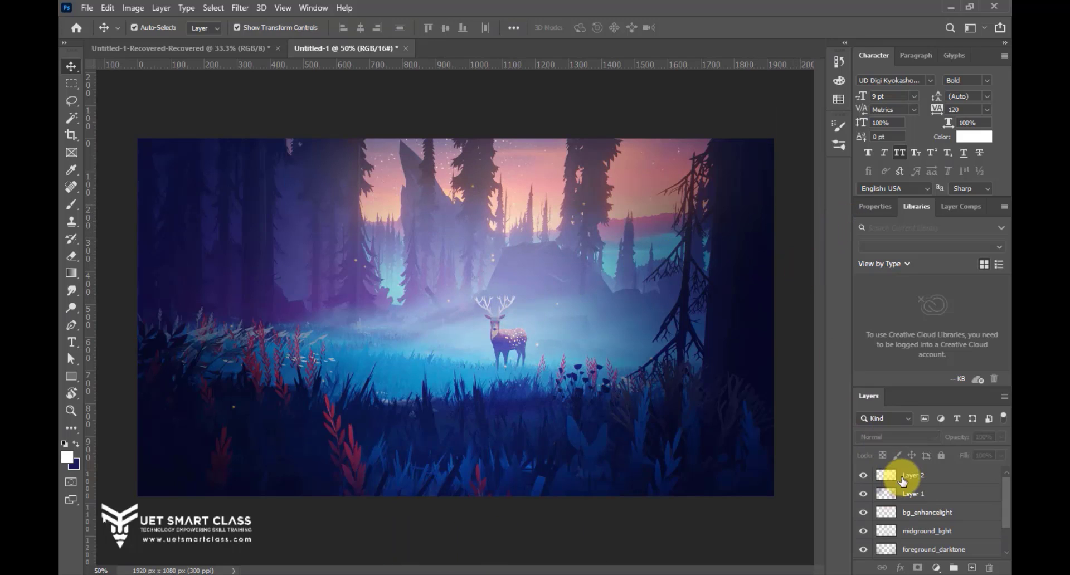
# Step: Toggle Layer 1 and Layer 2 individually, and hide all the painted layers to compare the result with the original illustration
pyautogui.click(862, 494)
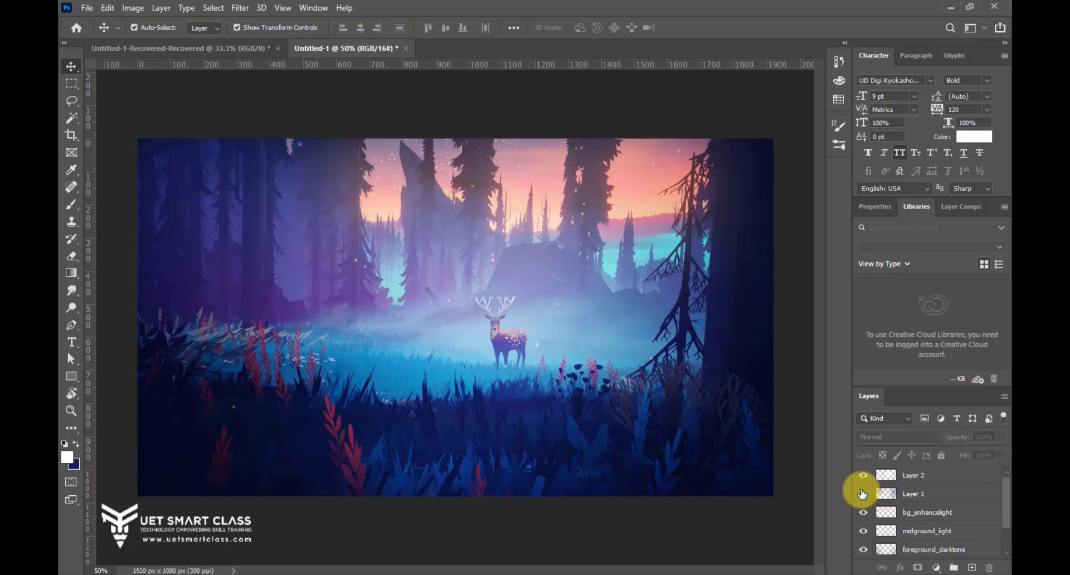
pyautogui.click(863, 494)
pyautogui.click(863, 477)
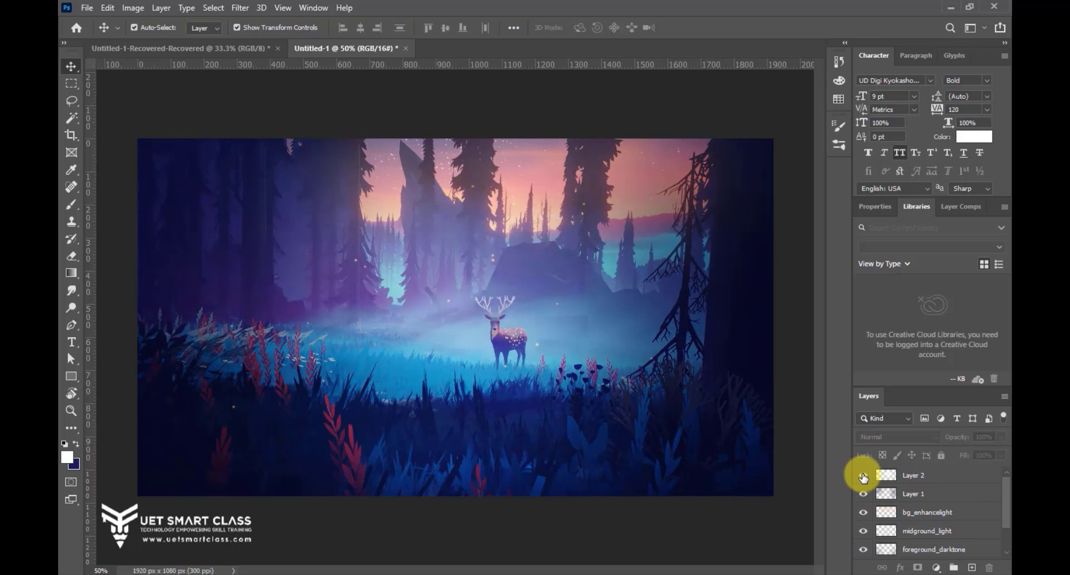
pyautogui.click(863, 478)
pyautogui.click(864, 478)
pyautogui.click(864, 478)
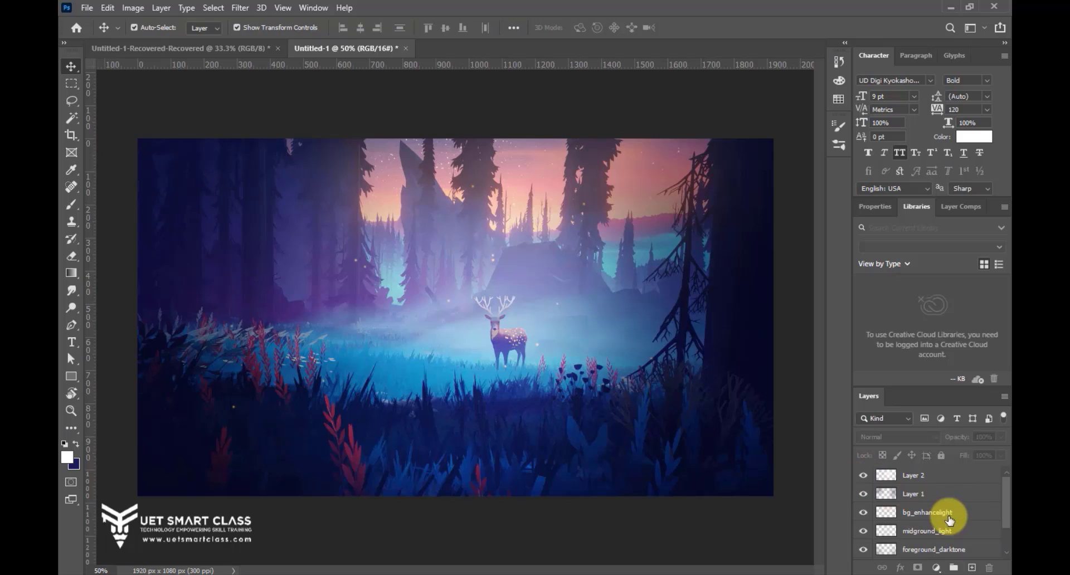
pyautogui.scroll(-2, 914, 514)
pyautogui.moveTo(864, 514); pyautogui.dragTo(865, 444)
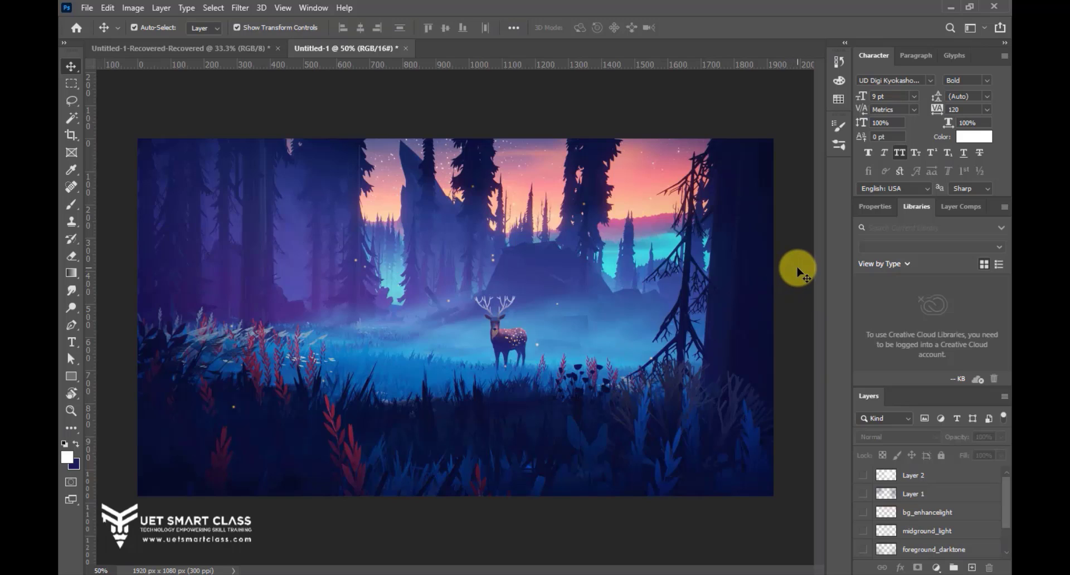
# Step: Select the foreground_darktone layer and make it visible, toggling it on and off to compare its effect
pyautogui.scroll(-2, 906, 498)
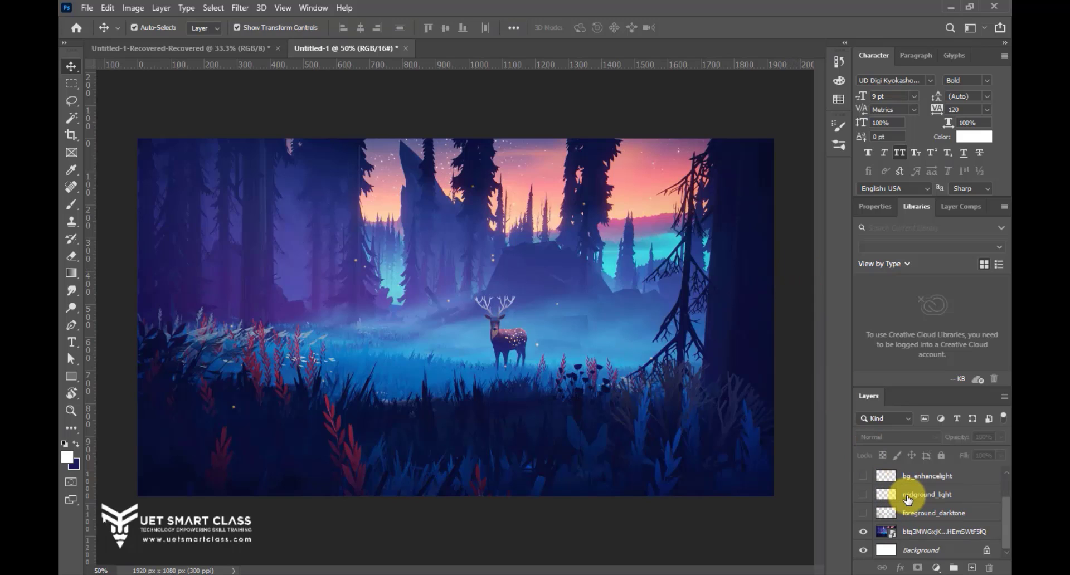
pyautogui.click(936, 520)
pyautogui.click(864, 513)
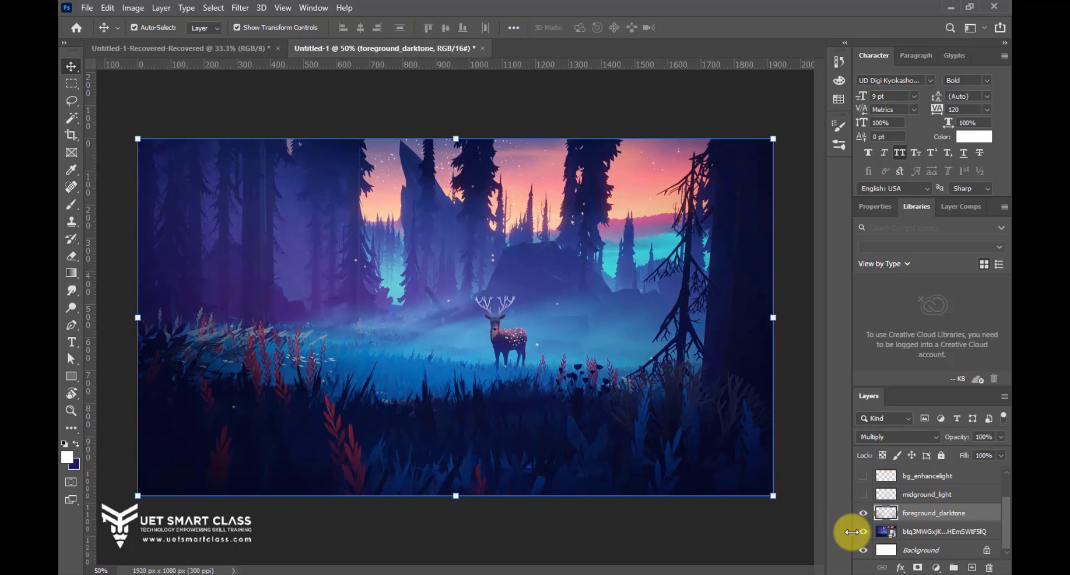
pyautogui.click(864, 514)
pyautogui.click(866, 516)
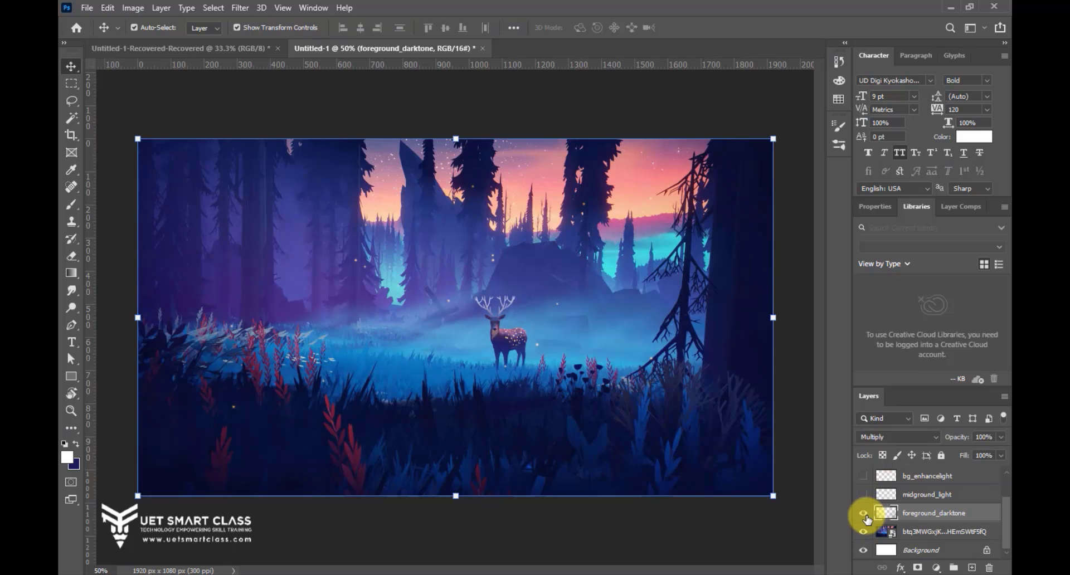
pyautogui.click(865, 516)
pyautogui.click(866, 515)
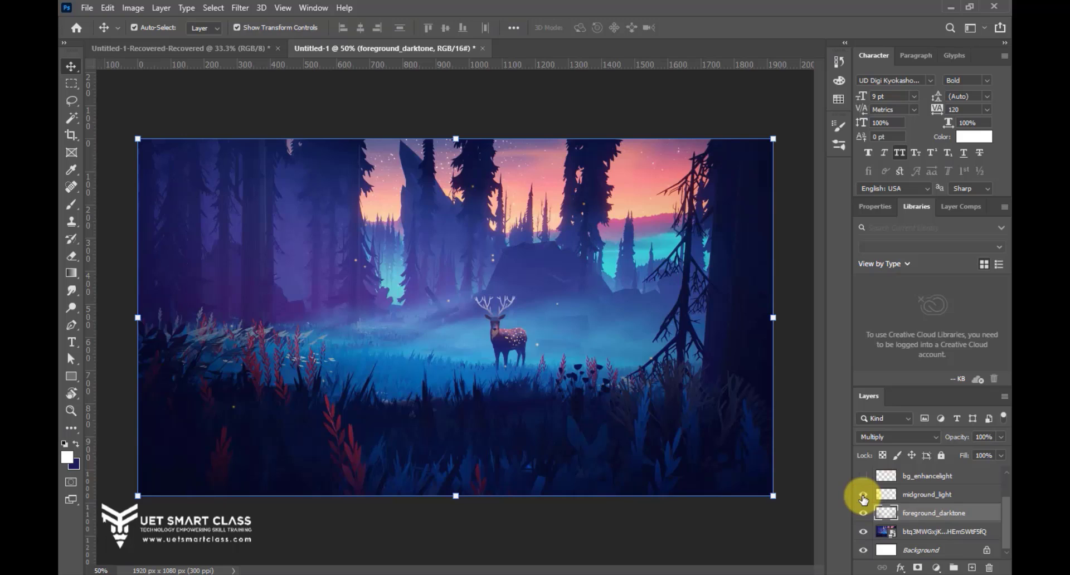
# Step: Turn on the midground_light layer, switching its visibility back and forth to compare the light around the deer
pyautogui.click(863, 495)
pyautogui.click(863, 495)
pyautogui.click(863, 495)
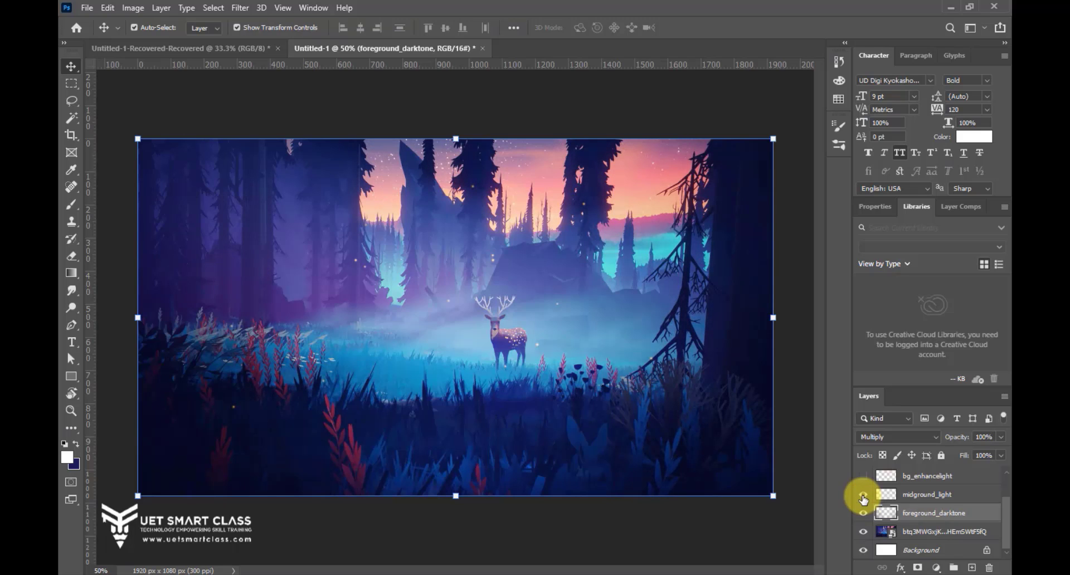
pyautogui.click(863, 495)
pyautogui.click(863, 495)
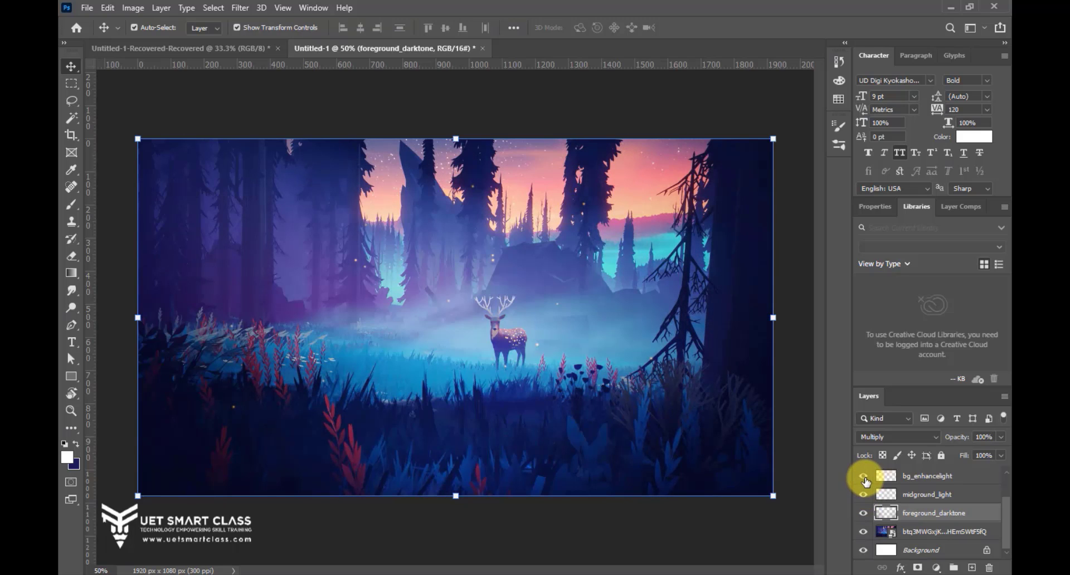
# Step: Show the bg_enhancelight layer, toggling it repeatedly to compare the background with and without it
pyautogui.click(864, 477)
pyautogui.click(864, 477)
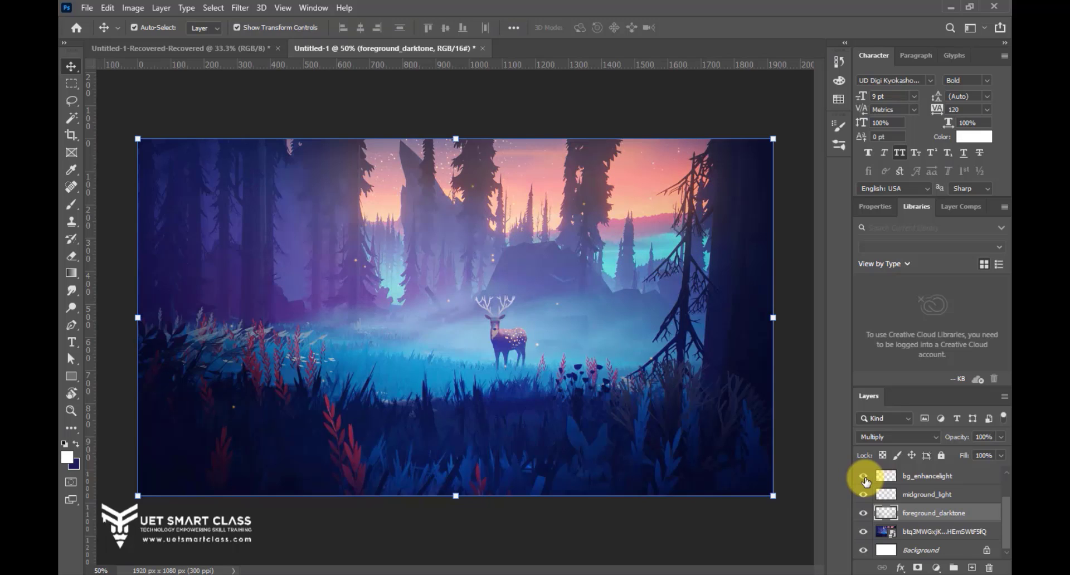
pyautogui.click(865, 477)
pyautogui.click(864, 478)
pyautogui.click(865, 478)
pyautogui.click(865, 477)
pyautogui.click(864, 477)
pyautogui.click(864, 478)
# Step: Make Layer 1 visible, toggling it repeatedly to compare the illustration with and without its painted tones
pyautogui.scroll(2, 866, 483)
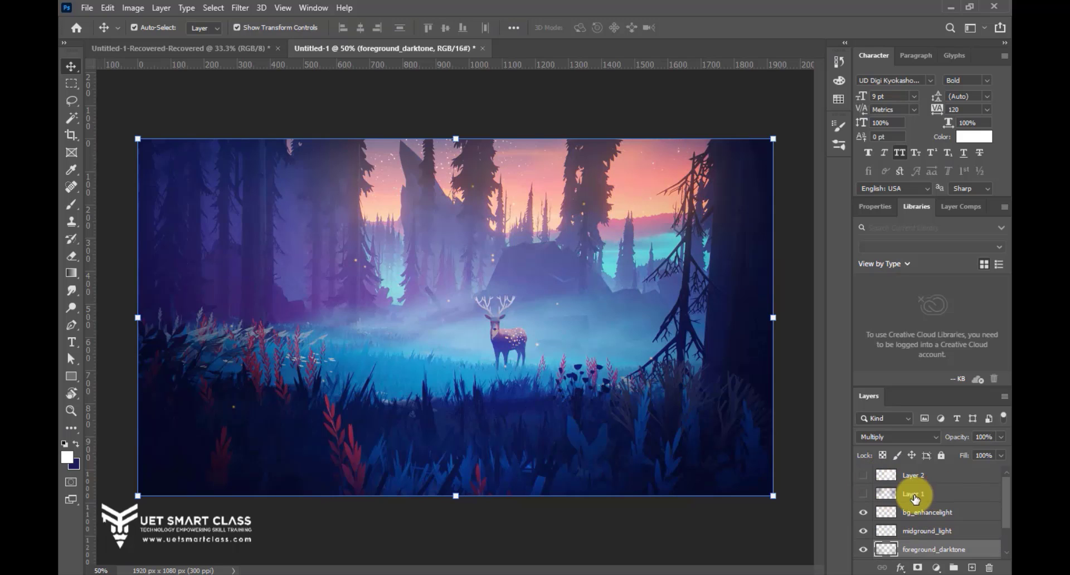
pyautogui.click(862, 495)
pyautogui.click(862, 495)
pyautogui.click(862, 495)
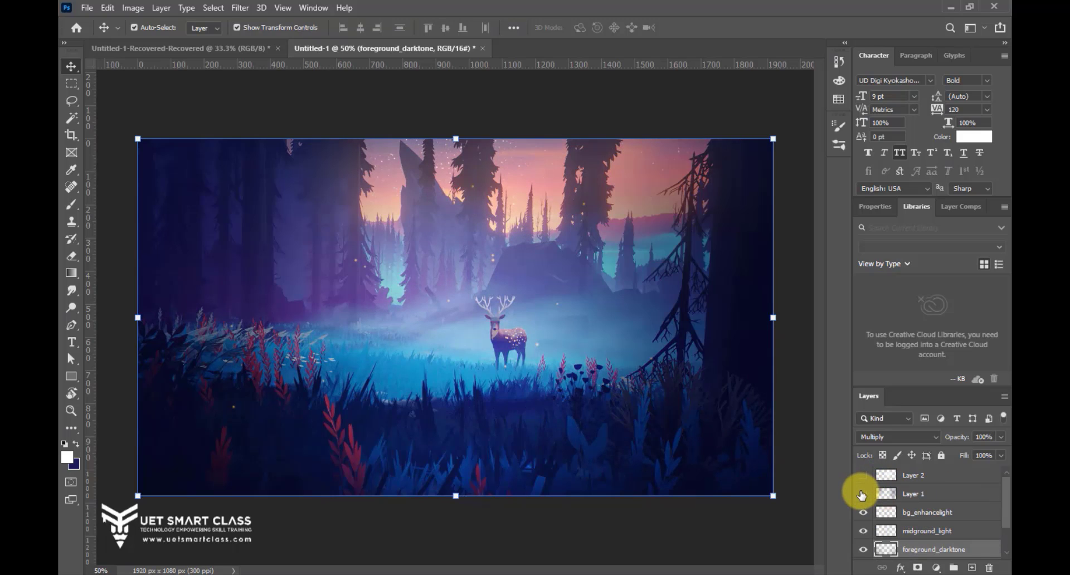
pyautogui.click(862, 495)
pyautogui.click(862, 495)
pyautogui.click(862, 495)
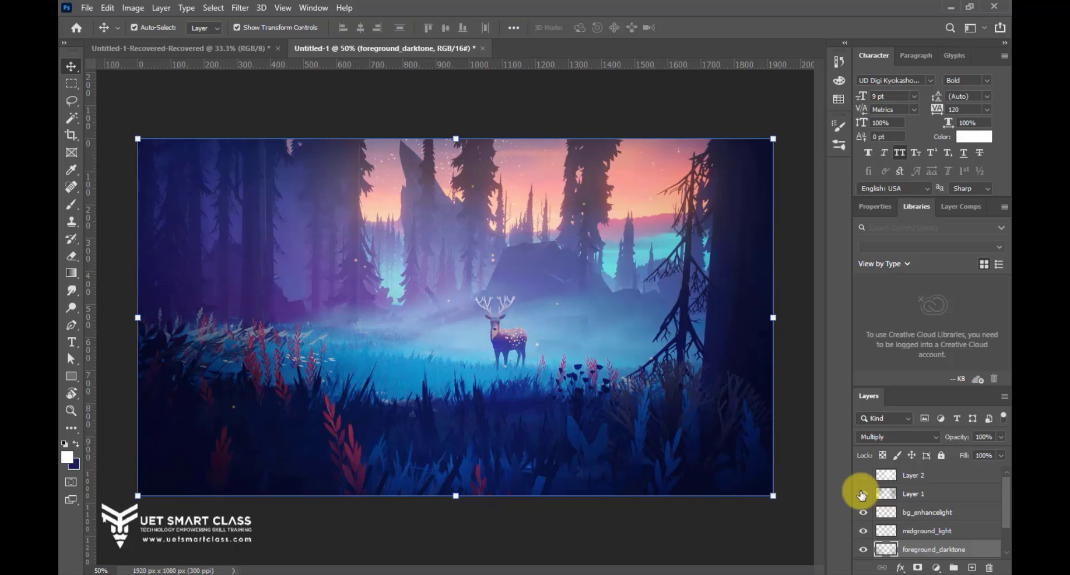
pyautogui.click(861, 495)
pyautogui.click(862, 495)
pyautogui.click(861, 495)
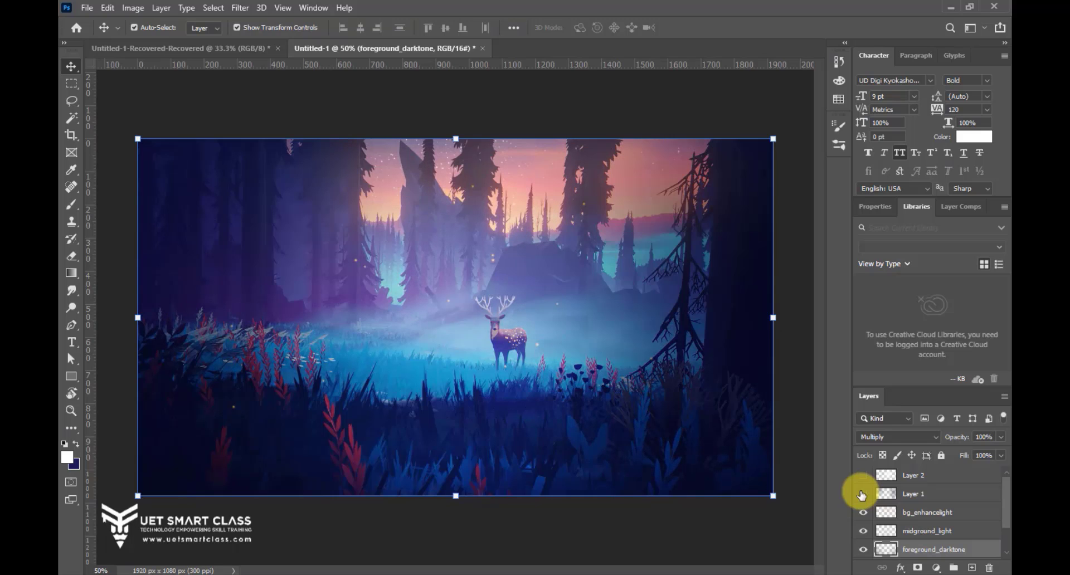
pyautogui.click(862, 495)
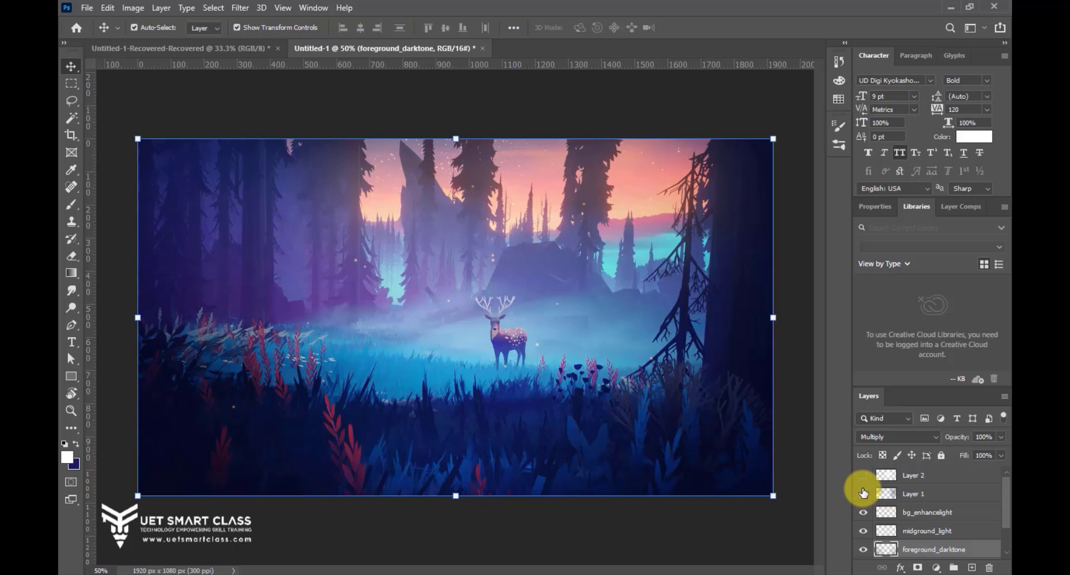
pyautogui.click(863, 494)
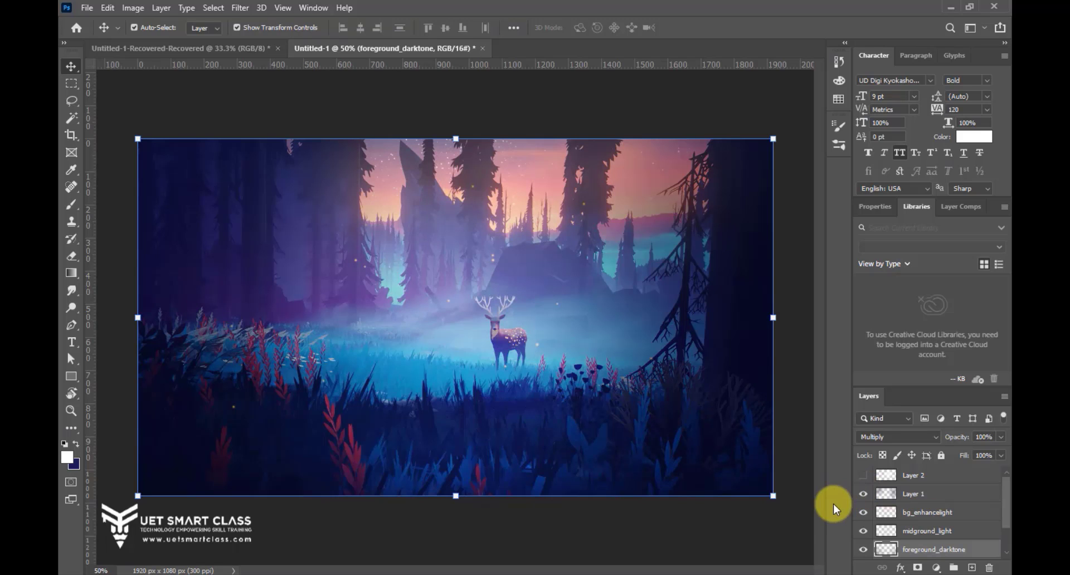
# Step: Turn Layer 2 back on, toggling its visibility to compare the soft glow around the deer
pyautogui.click(864, 477)
pyautogui.click(864, 477)
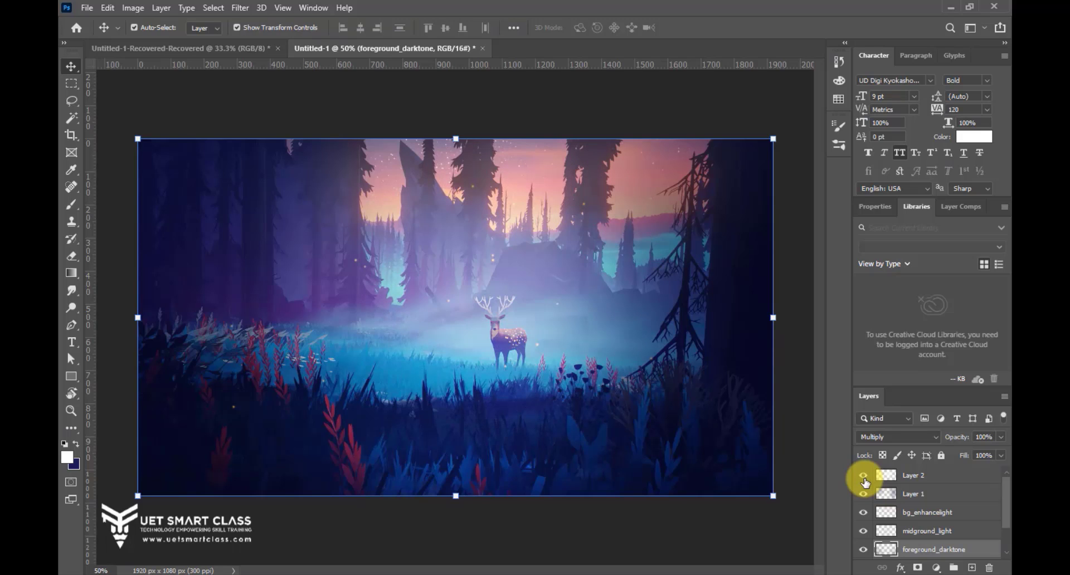
pyautogui.click(864, 477)
pyautogui.click(864, 477)
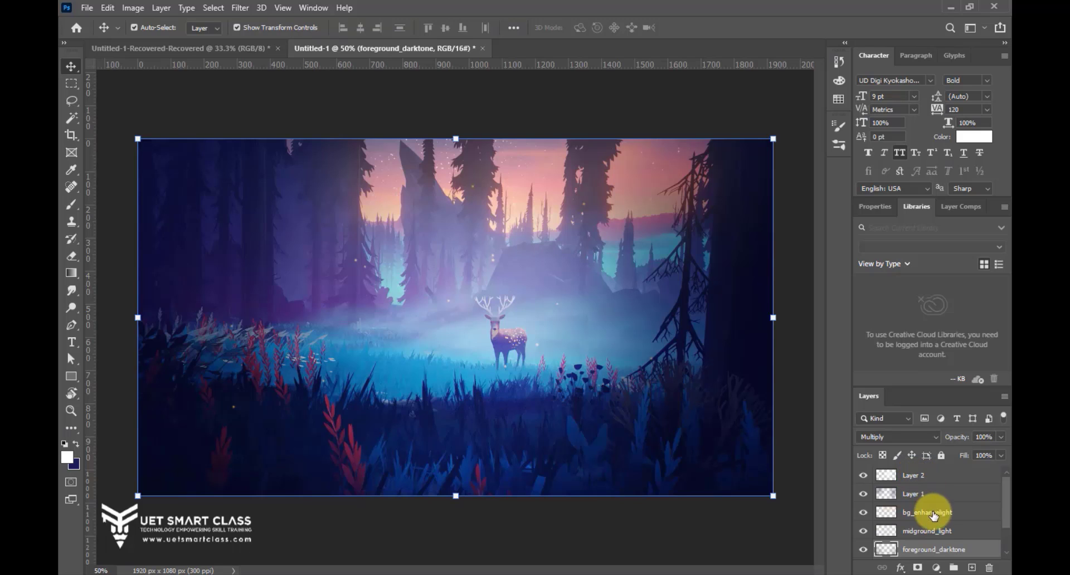
# Step: Select all layers from the deer illustration up to Layer 2 and combine them into one group
pyautogui.scroll(-2, 927, 551)
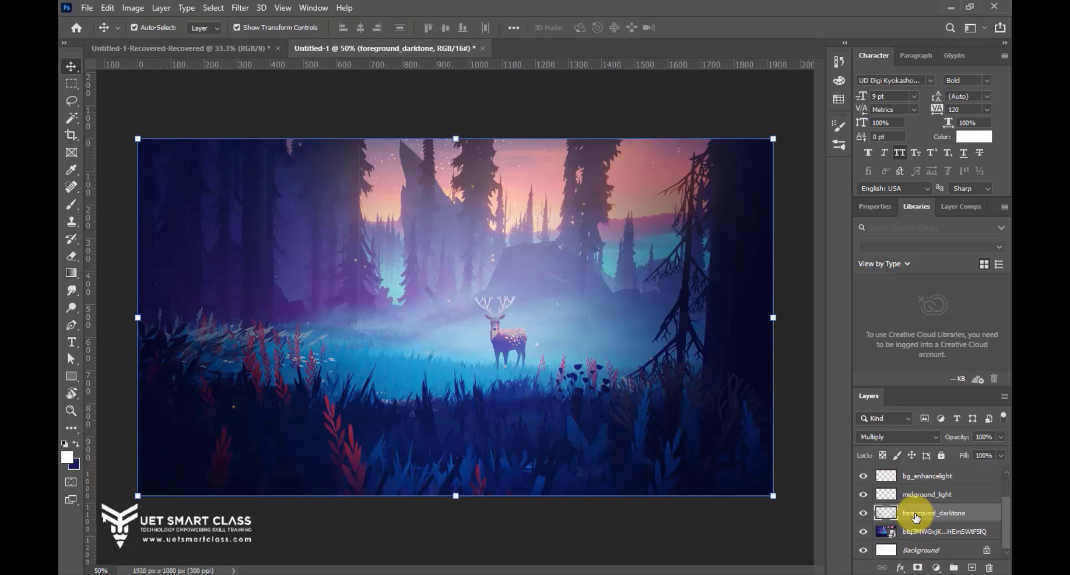
pyautogui.click(917, 531)
pyautogui.scroll(2, 915, 515)
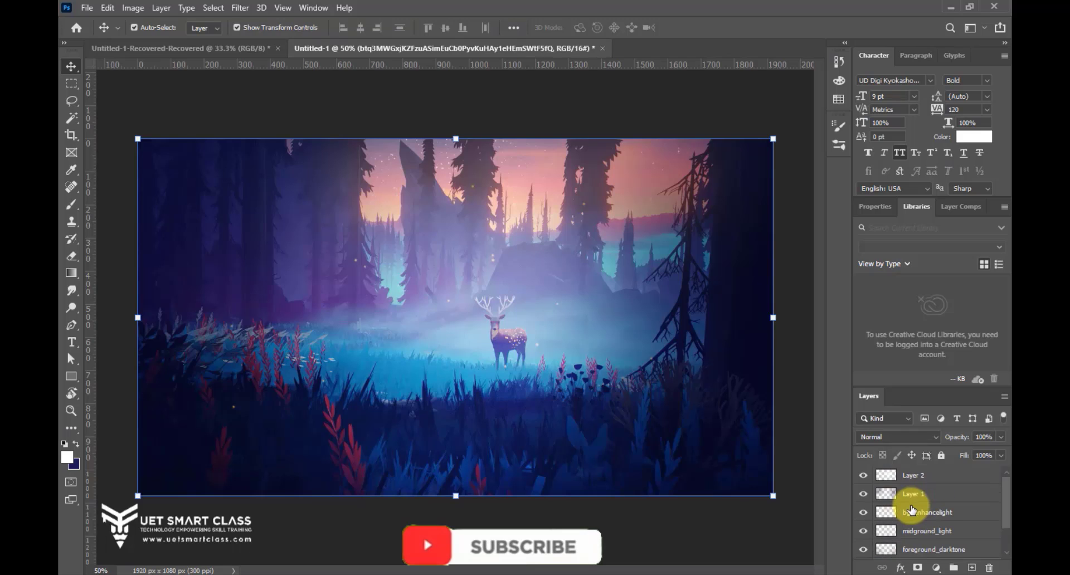
pyautogui.keyDown('shift'); pyautogui.click(914, 476); pyautogui.keyUp('shift')
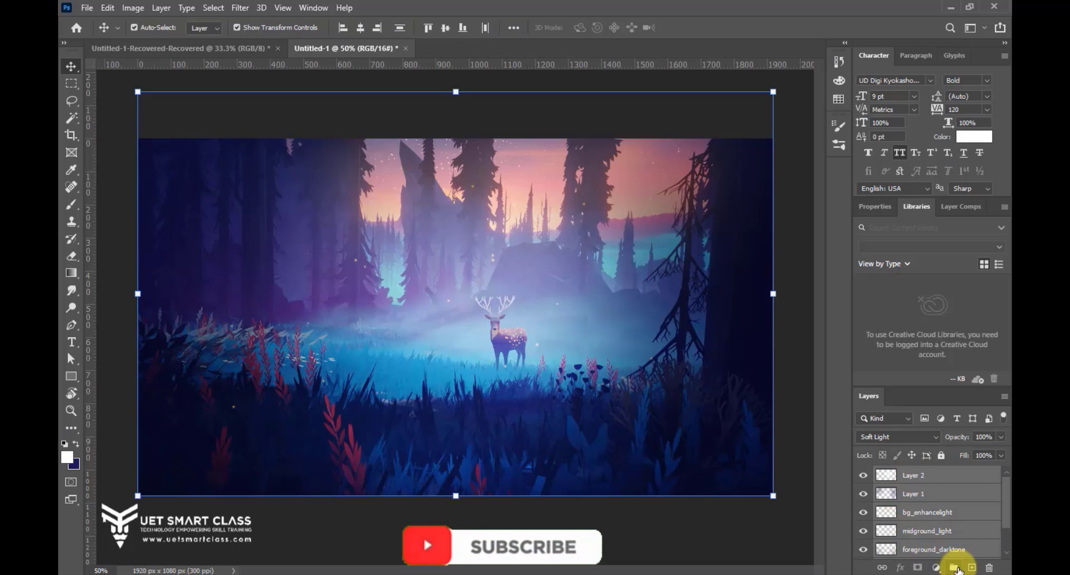
pyautogui.click(955, 567)
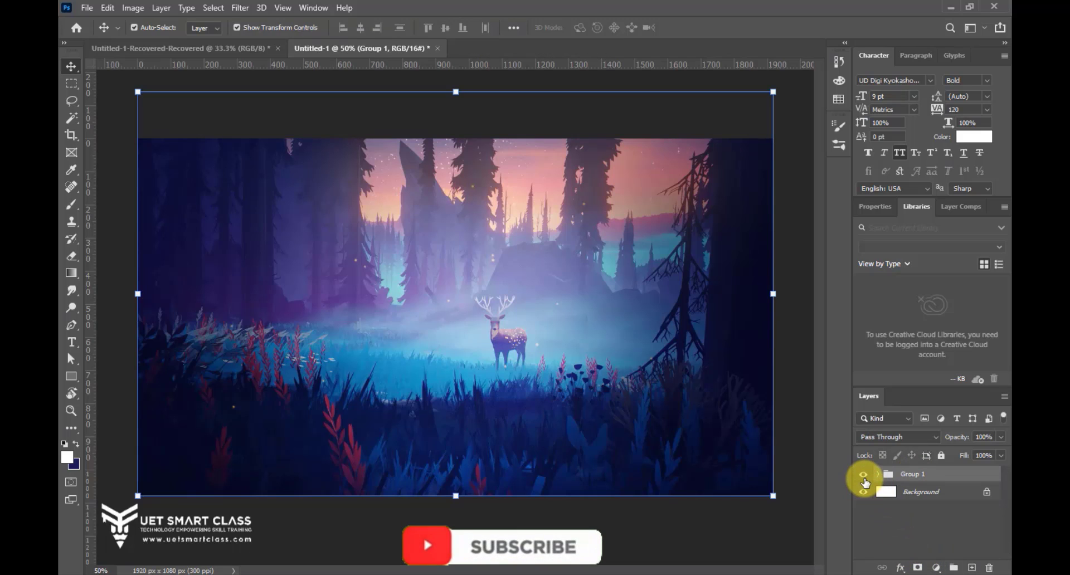